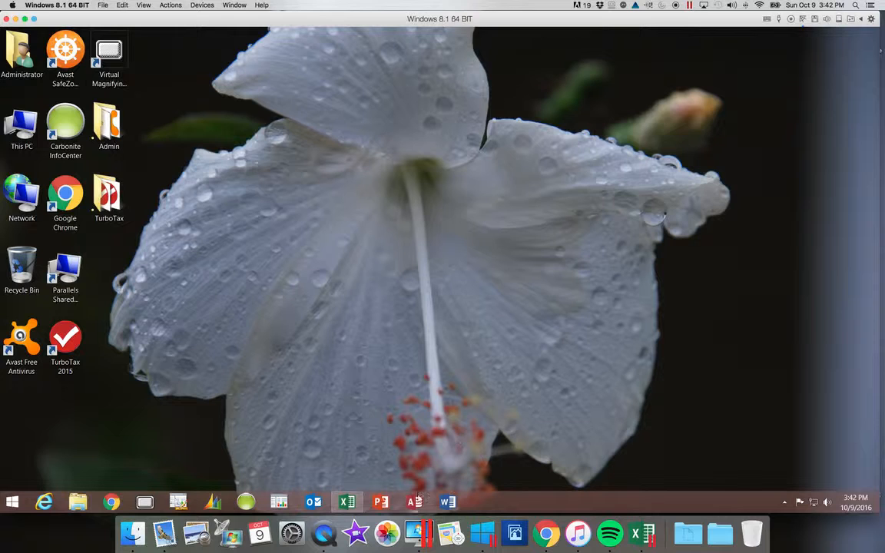
Open the Riverview.accdb database in Access and view the records of its Visit table
left_click(415, 503)
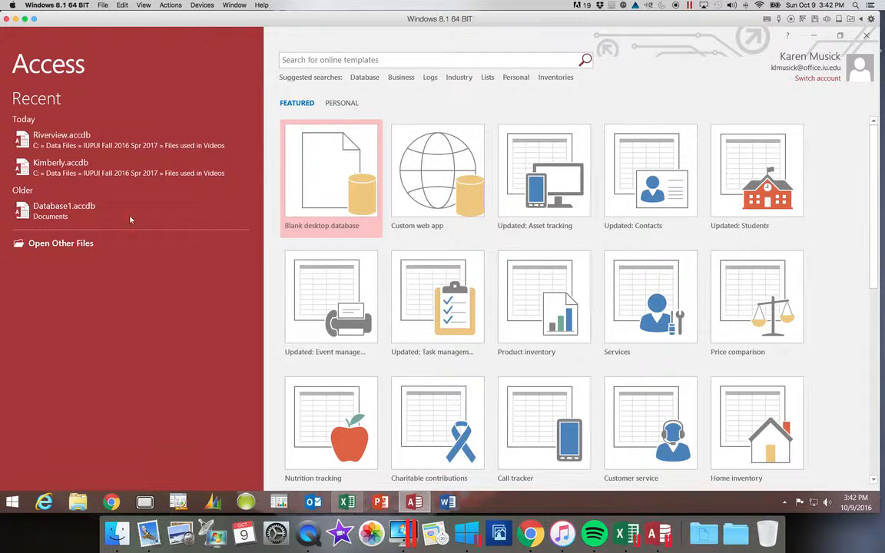
left_click(67, 137)
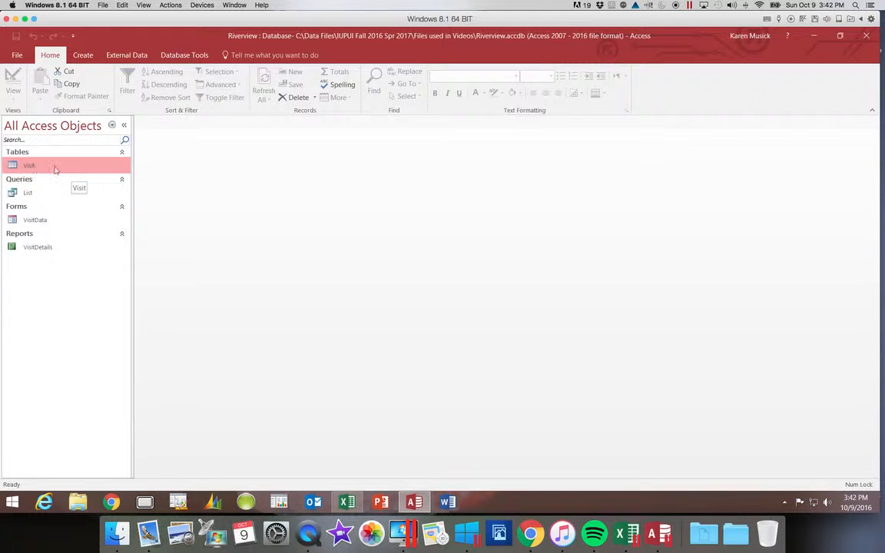
double_click(30, 166)
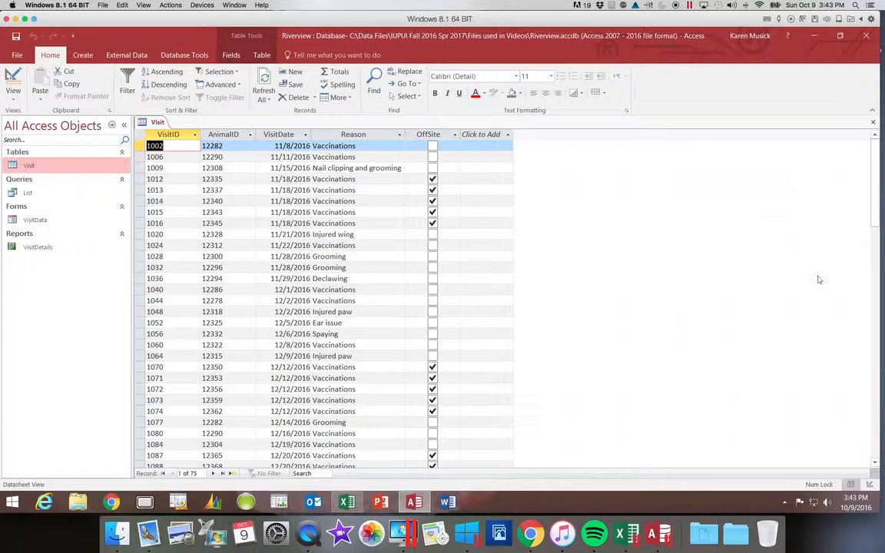
left_click(874, 125)
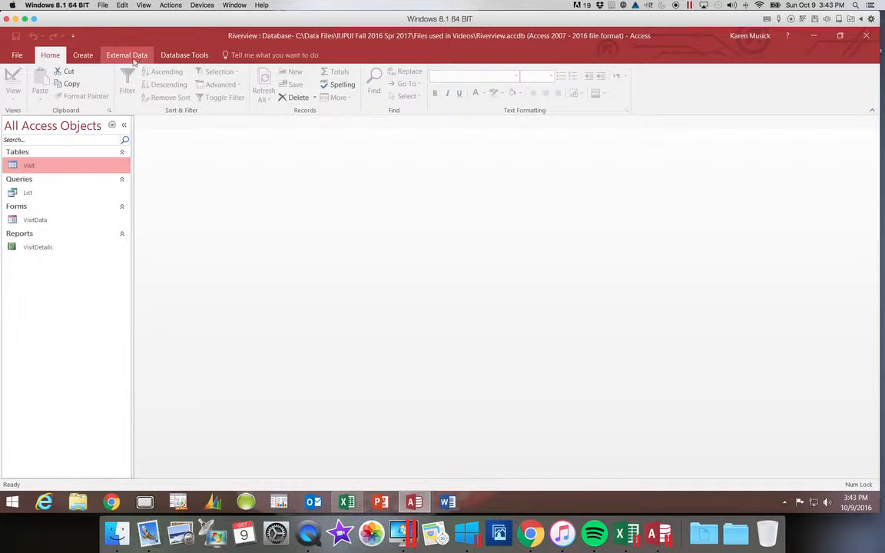
left_click(88, 59)
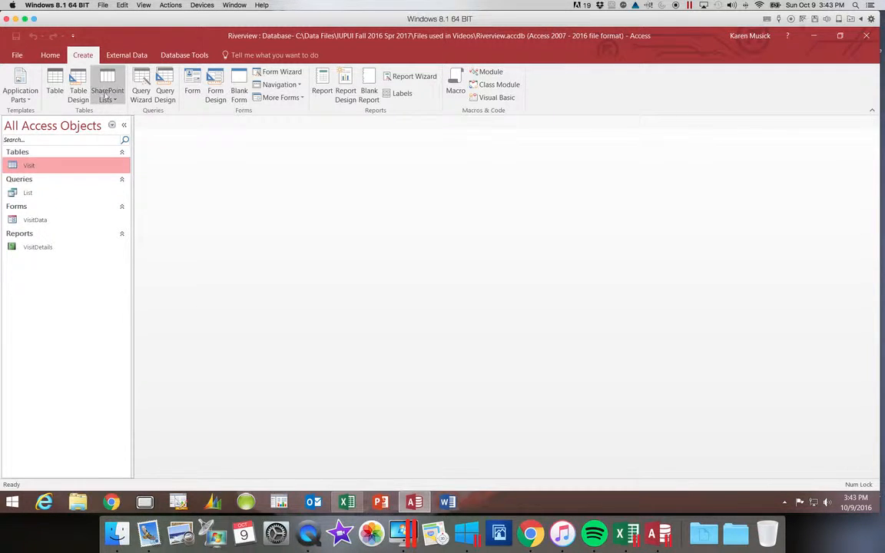
left_click(56, 80)
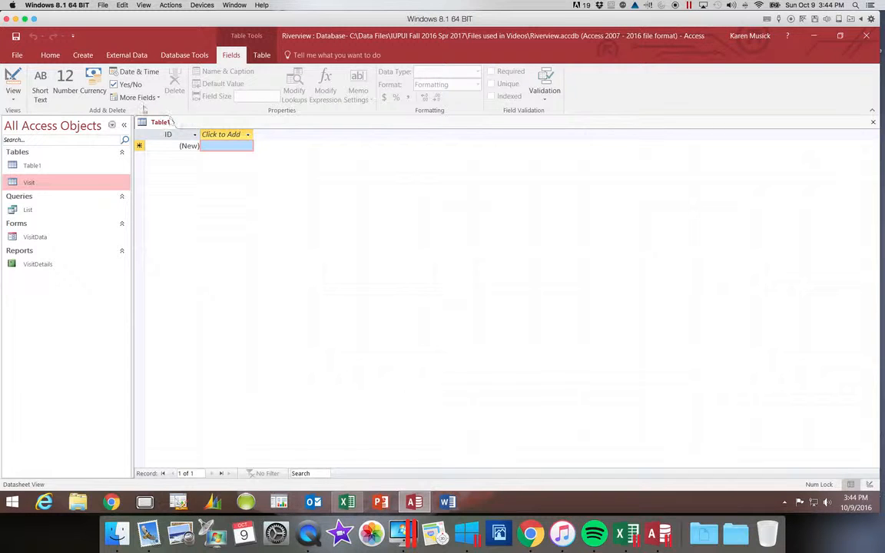
left_click(82, 55)
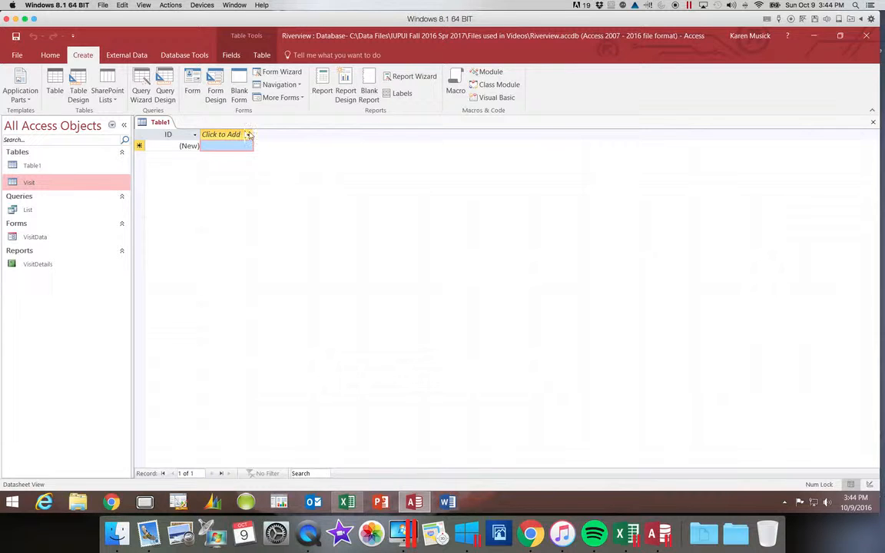
left_click(874, 125)
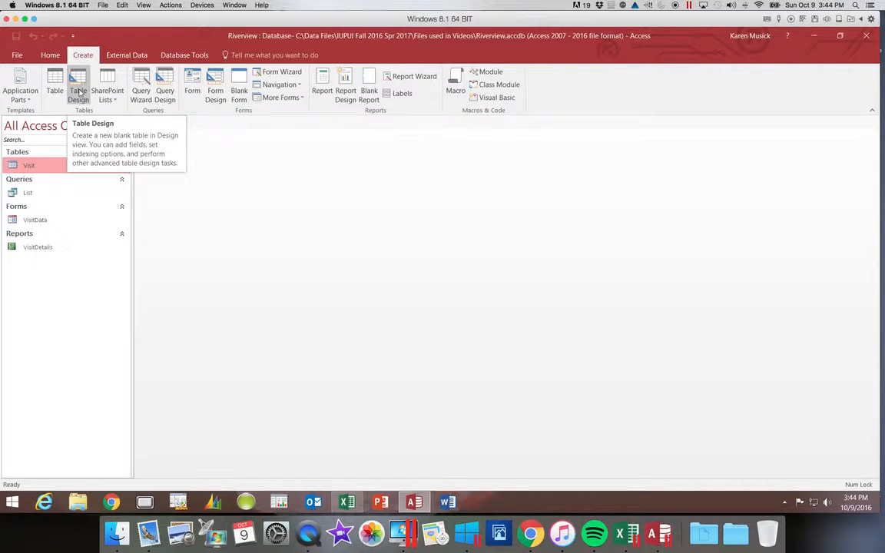
Create a new table in Design view and name its first field InvoiceNum
left_click(80, 92)
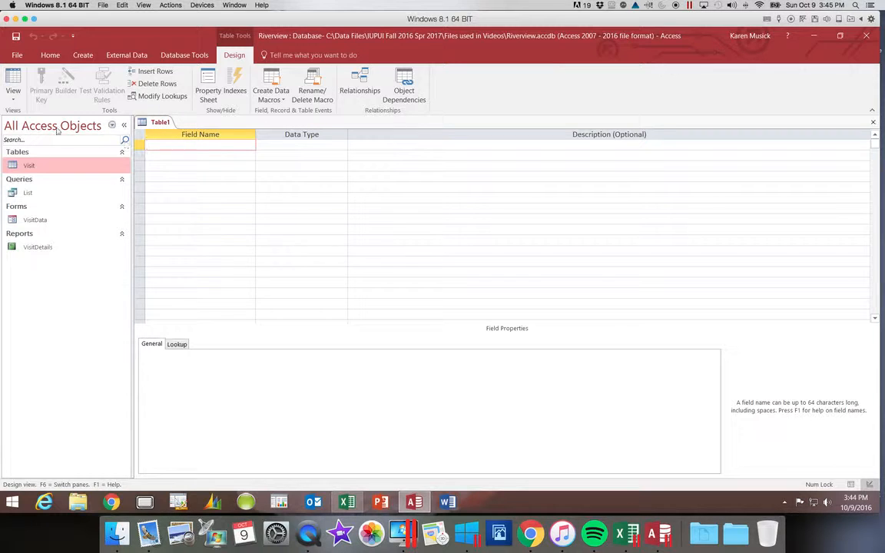
left_click(12, 97)
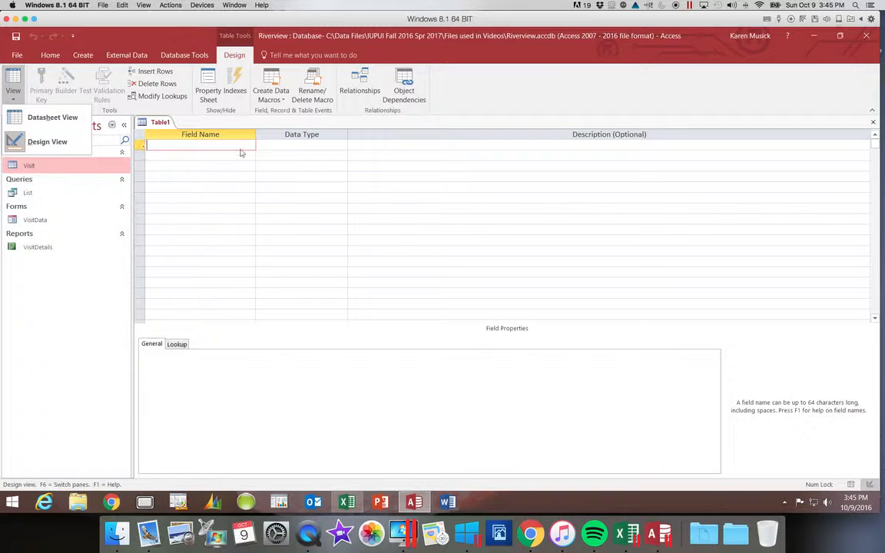
left_click(208, 144)
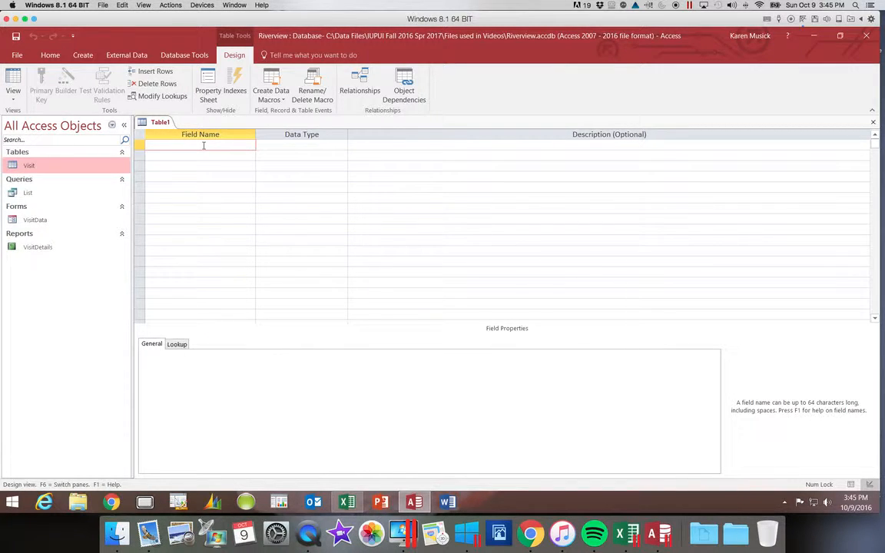
type("InvoiceNum")
key("Tab")
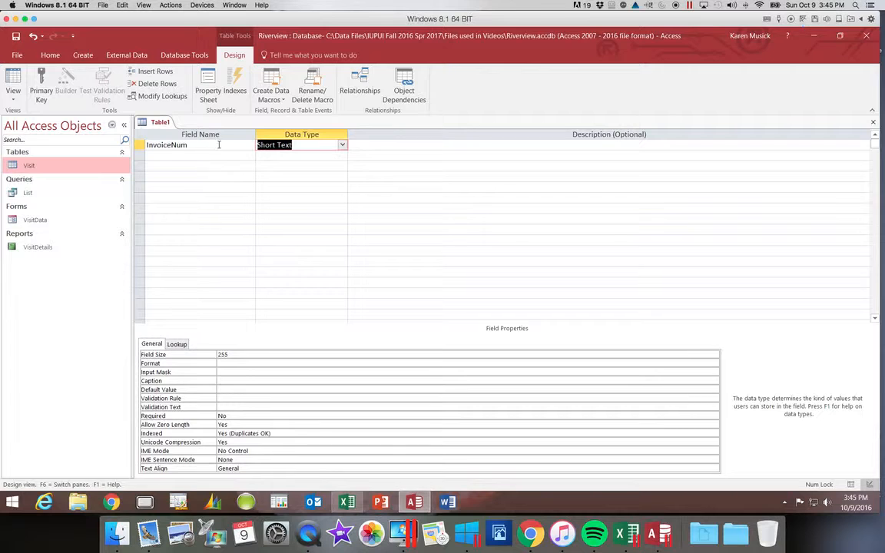
Keep Short Text as the InvoiceNum field's data type and enter the description "Primary key"
left_click(343, 145)
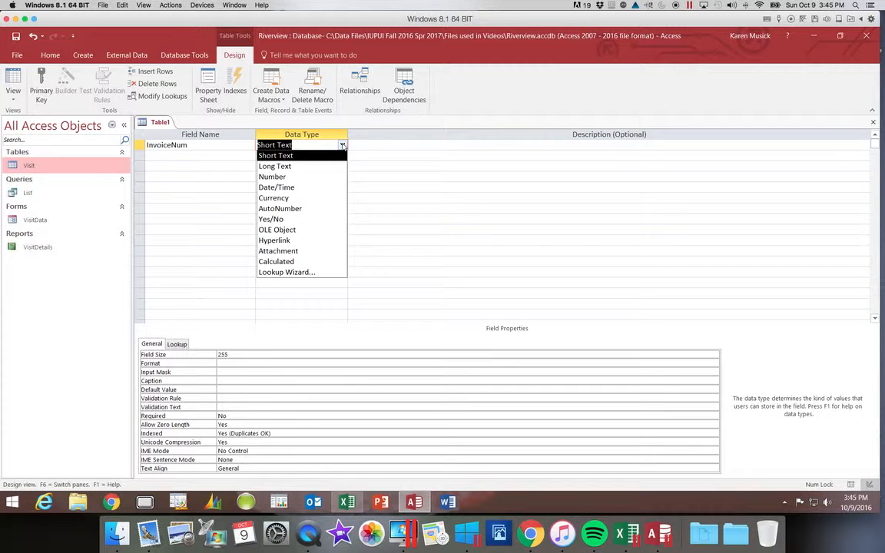
left_click(299, 145)
key("Tab")
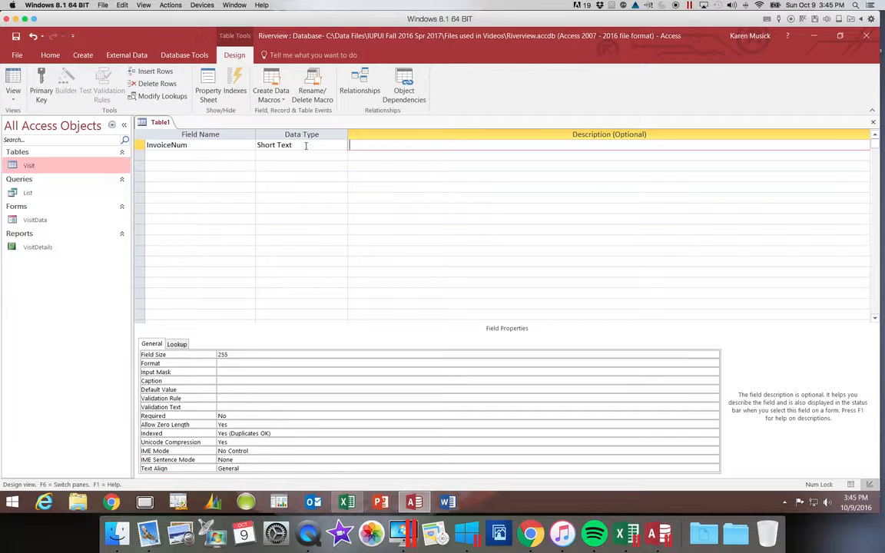
type("Primary key")
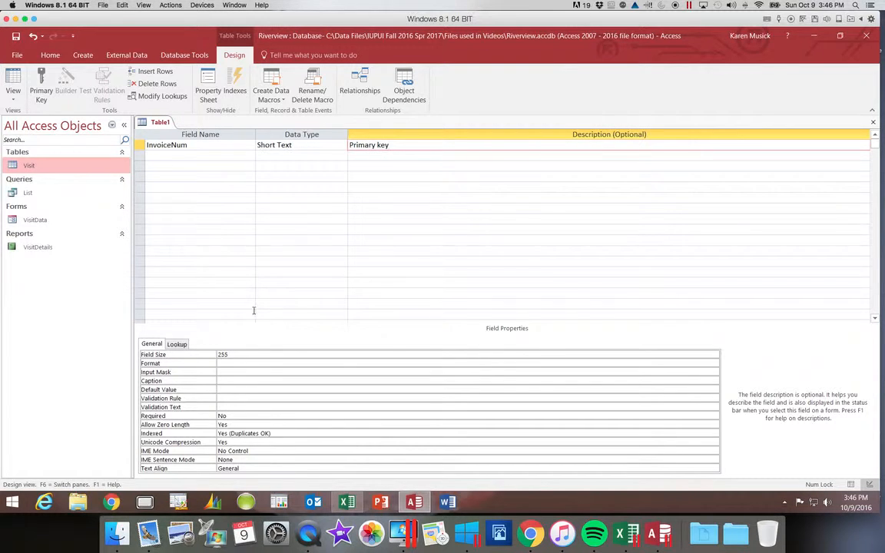
Set the InvoiceNum field size to 5 and its caption to "Invoice Num"
left_click_drag(235, 355, 217, 358)
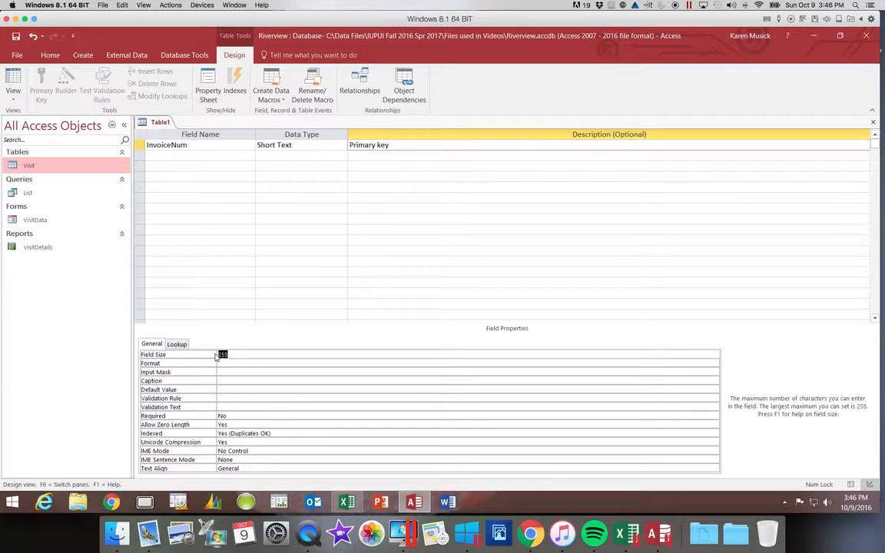
type("5")
left_click(223, 382)
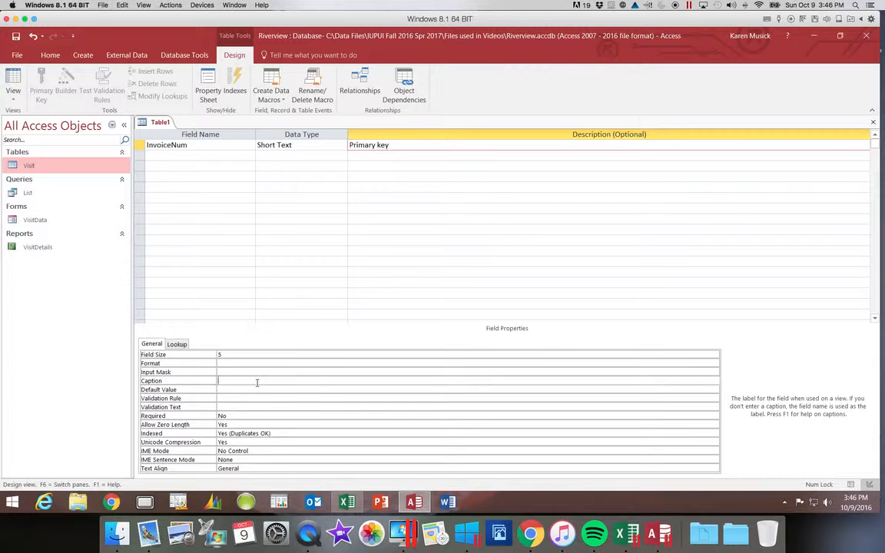
type("Invoice Num")
Add a second field named VisitID with the Short Text data type and the description "Foreign key"
left_click(195, 155)
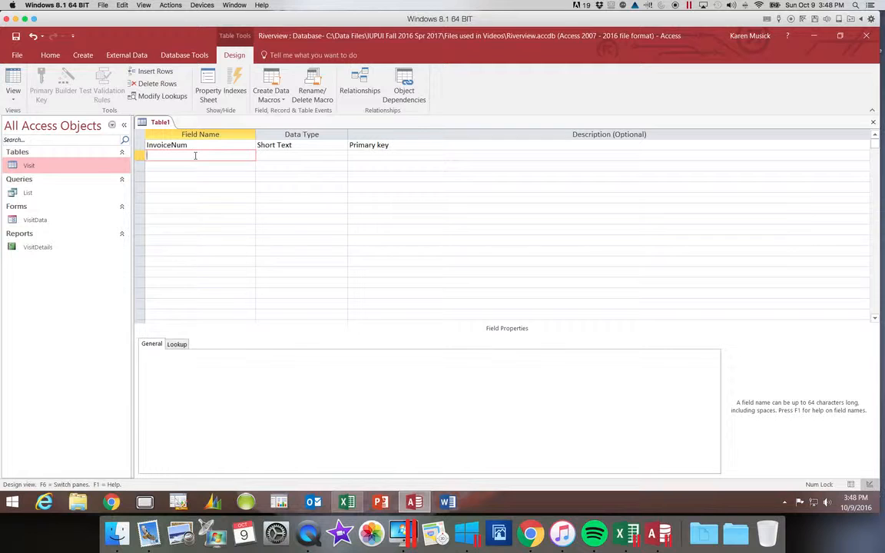
type("VisitID")
key("Tab")
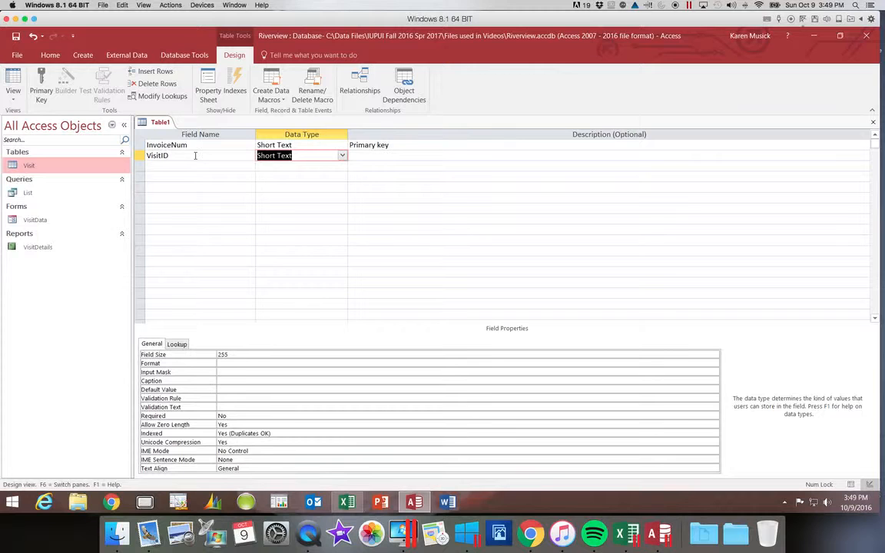
key("Tab")
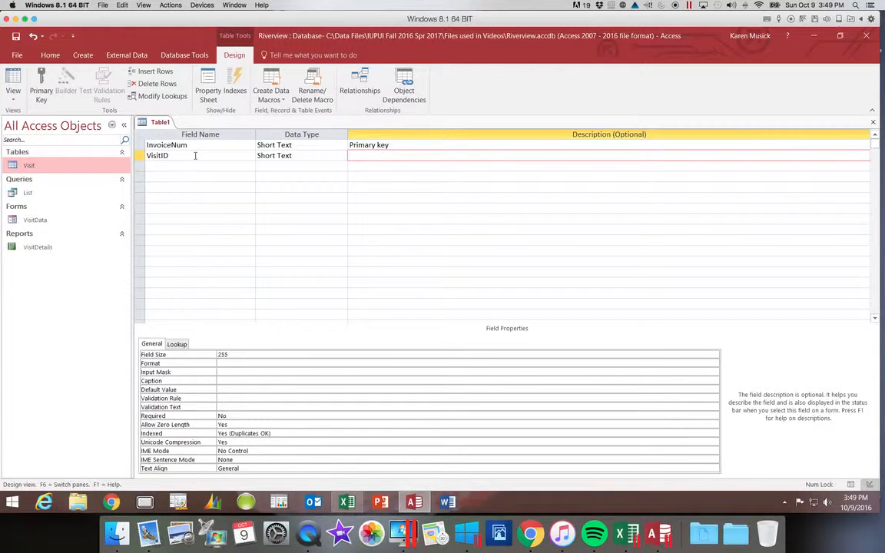
type("Foreign key")
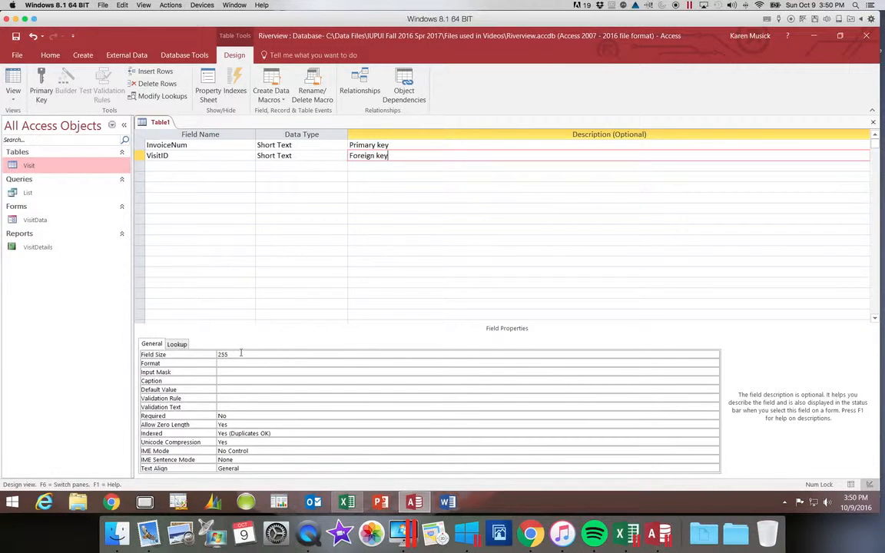
Set the VisitID field size to 4 and its caption to "Visit ID"
left_click_drag(234, 356, 214, 358)
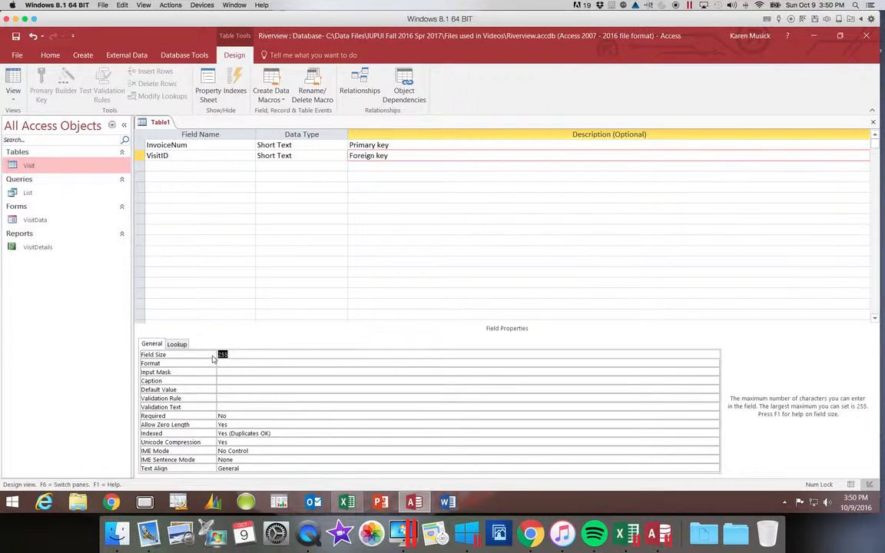
type("4")
left_click(225, 381)
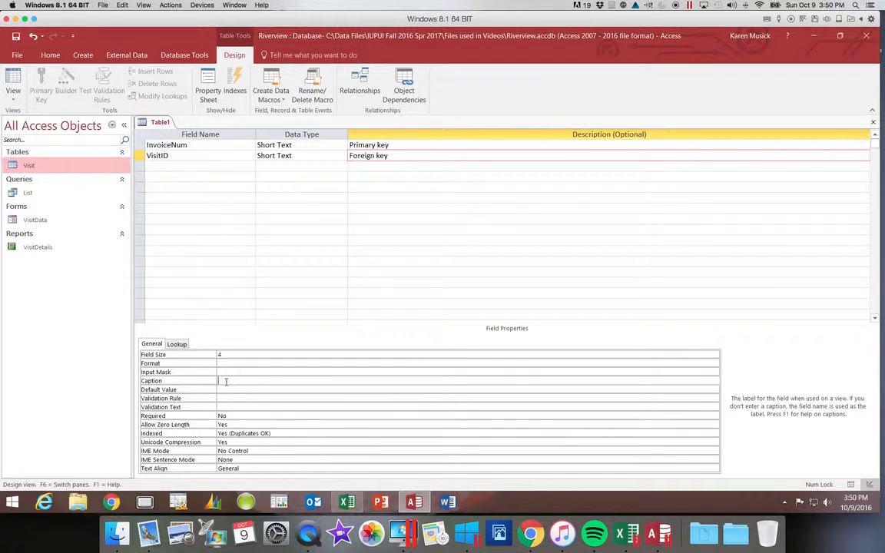
type("Visit ID")
Add a third field named InvoiceAmt with the Currency data type and no description
left_click(191, 166)
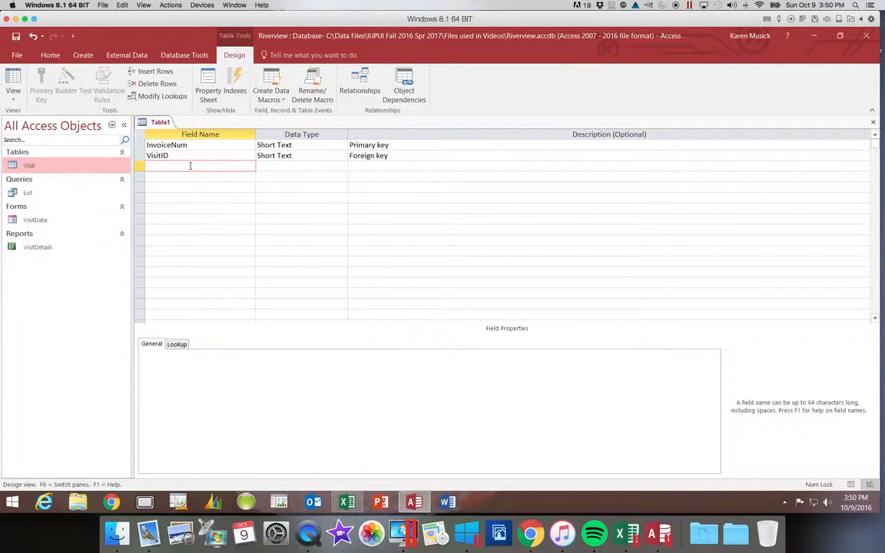
type("InvoiceAmt")
key("Tab")
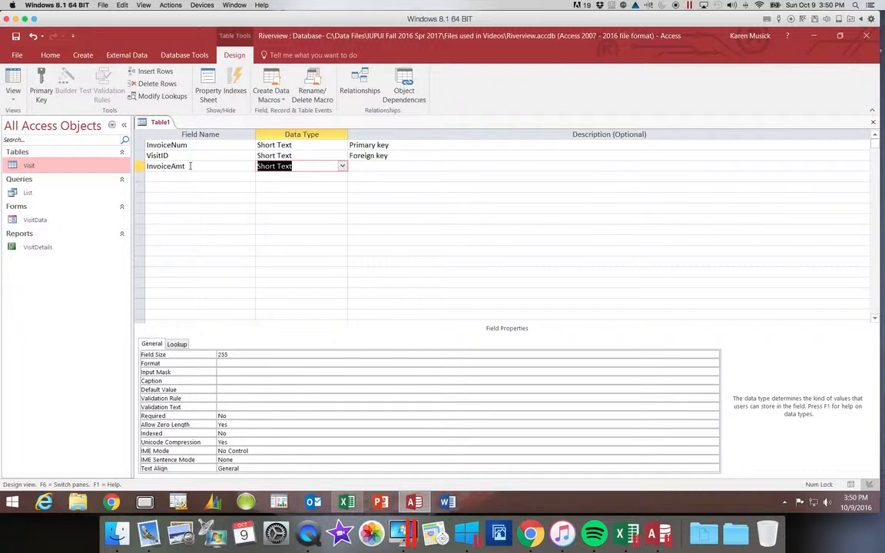
type("currency")
left_click(342, 167)
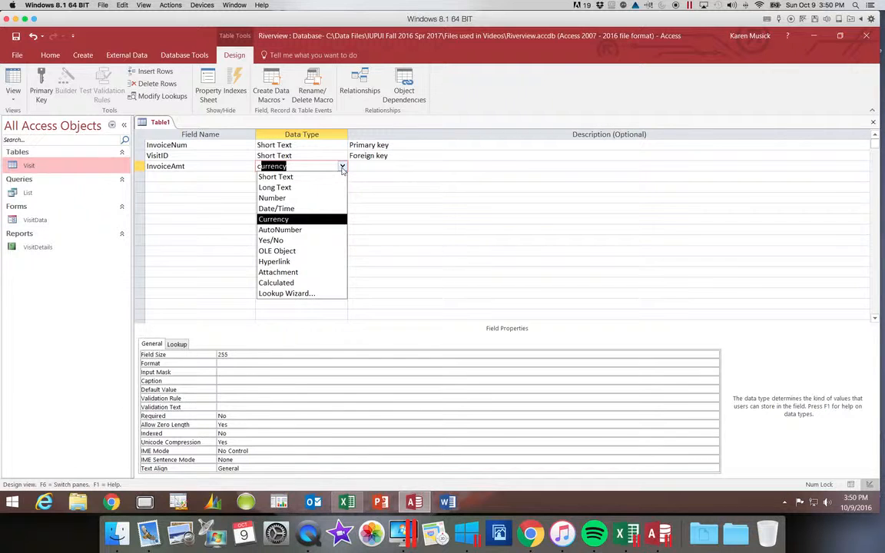
left_click(333, 219)
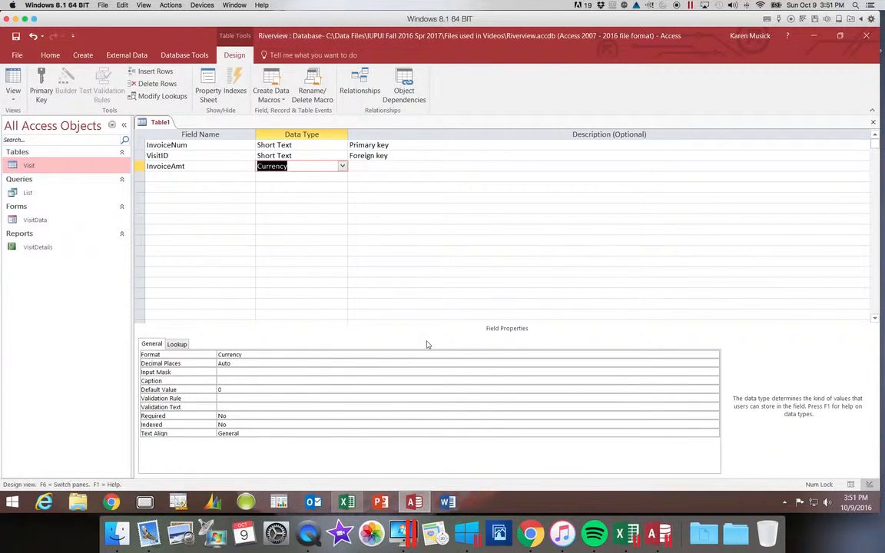
key("Tab")
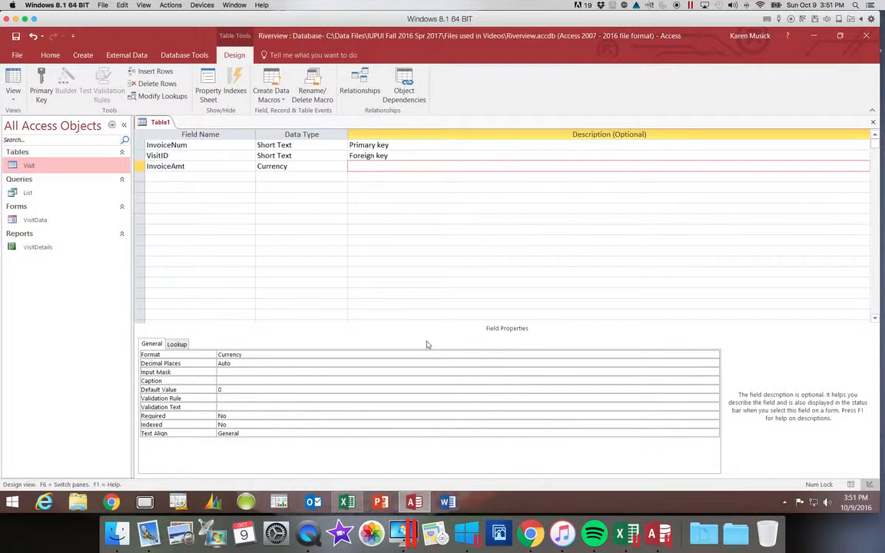
Keep the Currency format for InvoiceAmt, with 2 decimal places and the caption "Invoice Amt"
left_click(254, 353)
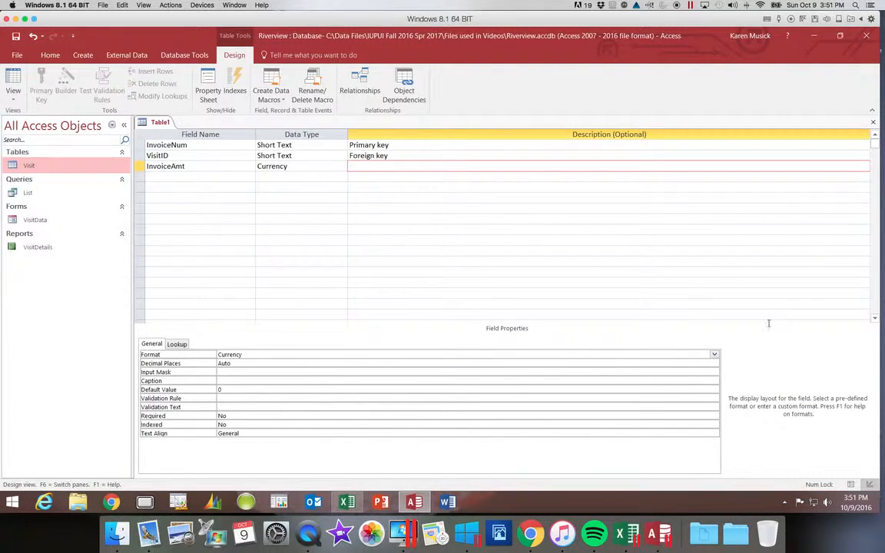
left_click(714, 355)
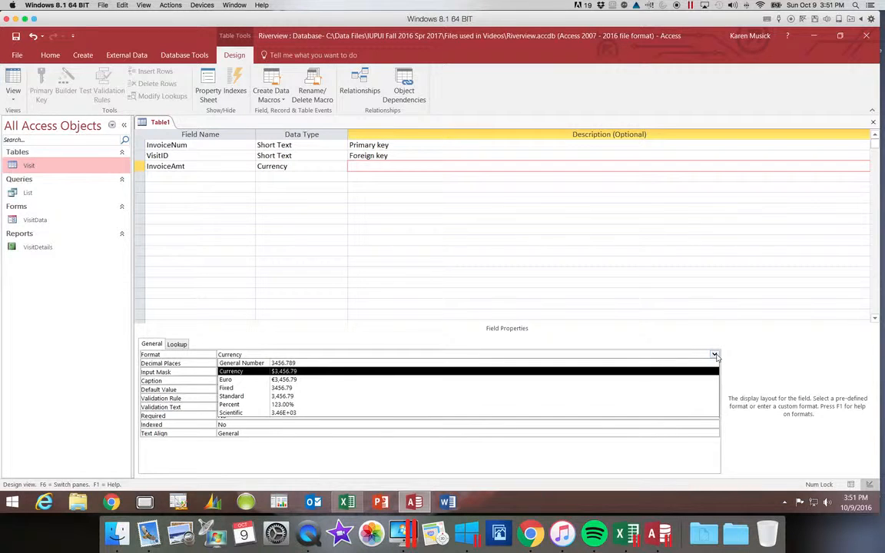
left_click(715, 355)
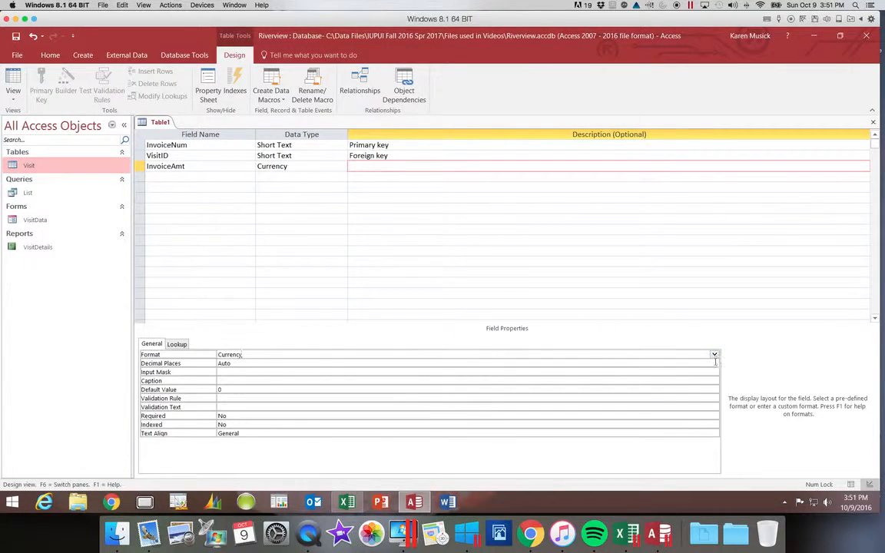
left_click(714, 364)
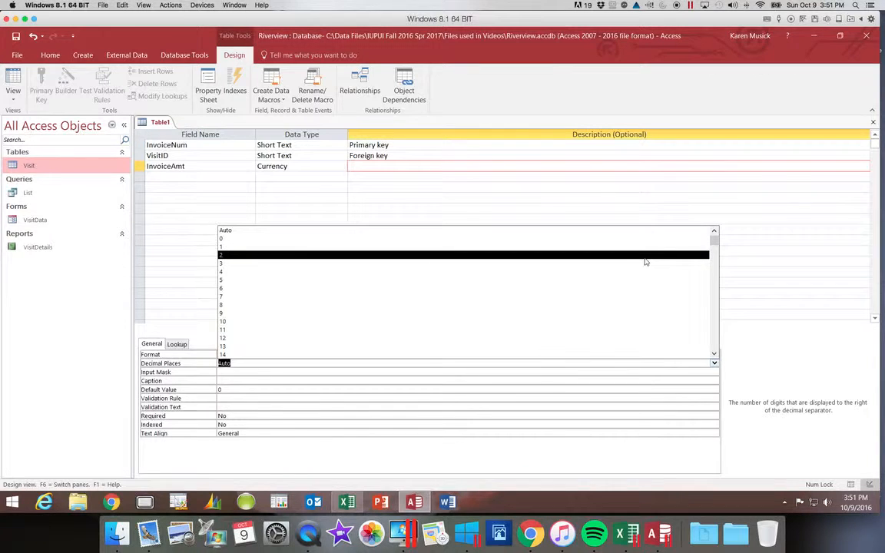
left_click(645, 262)
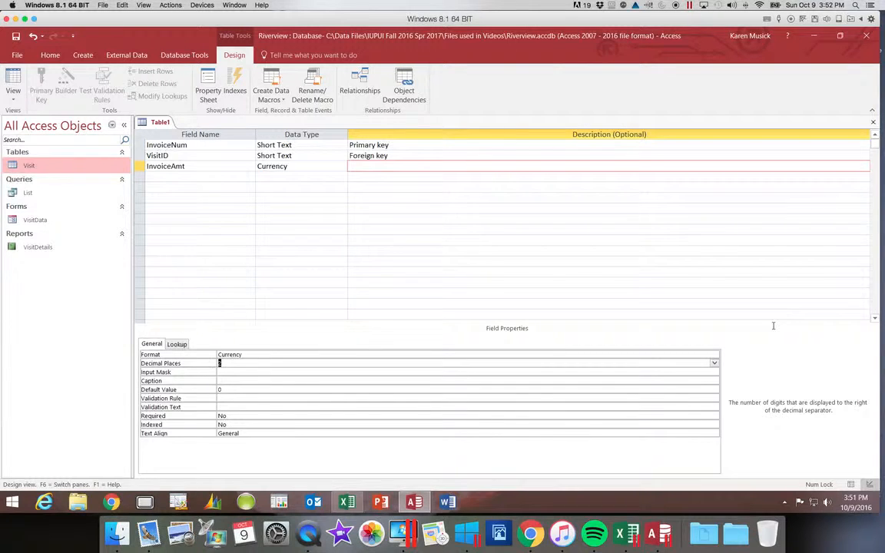
left_click(244, 381)
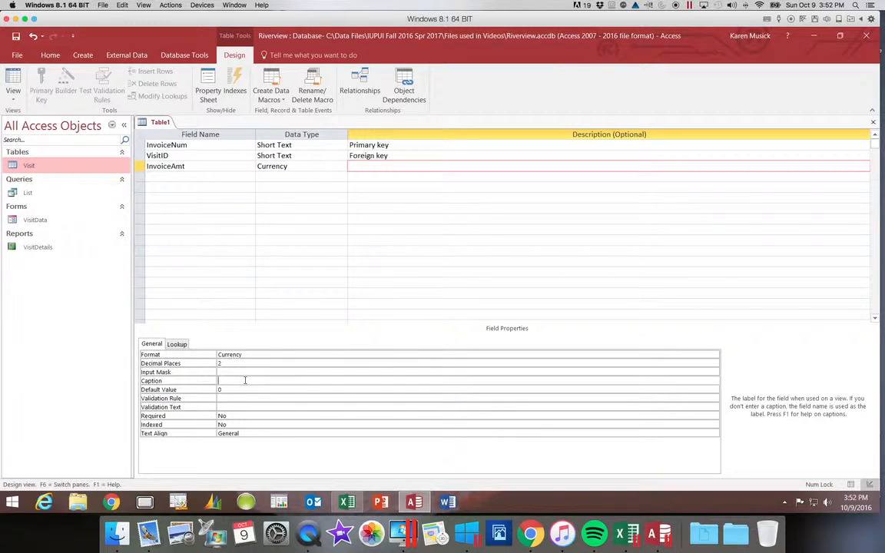
type("Invoice Amt")
left_click(172, 178)
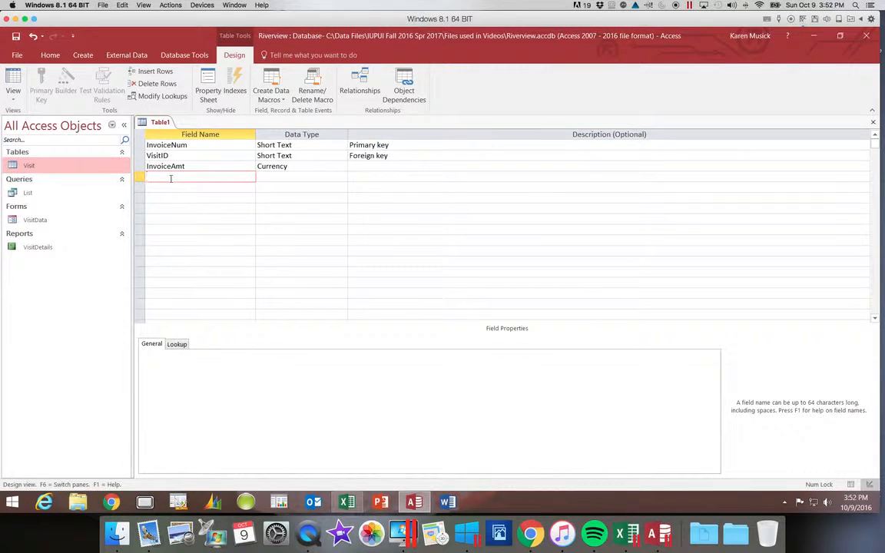
Add a fourth field named InvoiceDate with the Date/Time data type
type("InvoiceD")
key("Caps_Lock")
type("A")
key("BackSpace")
key("BackSpace")
type("dA")
key("BackSpace")
key("BackSpace")
key("Caps_Lock")
type("Date")
key("Tab")
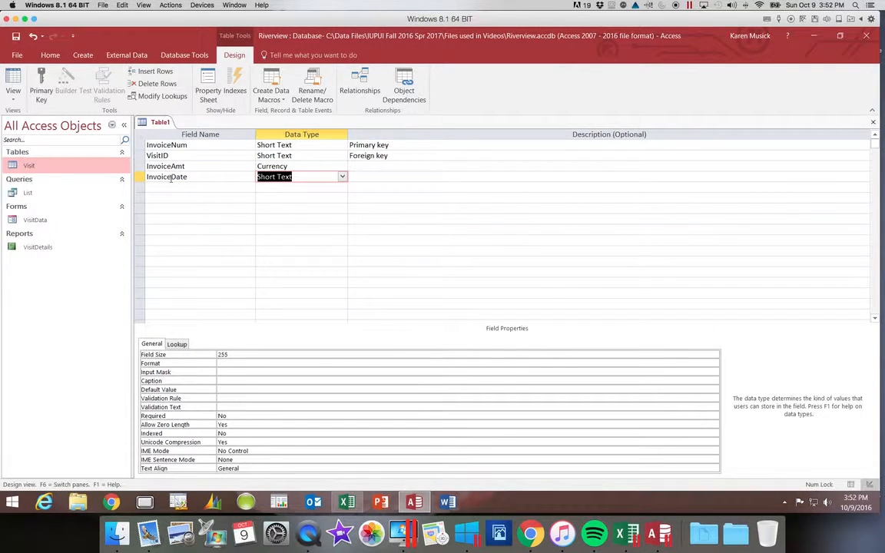
type("date/Time")
key("Tab")
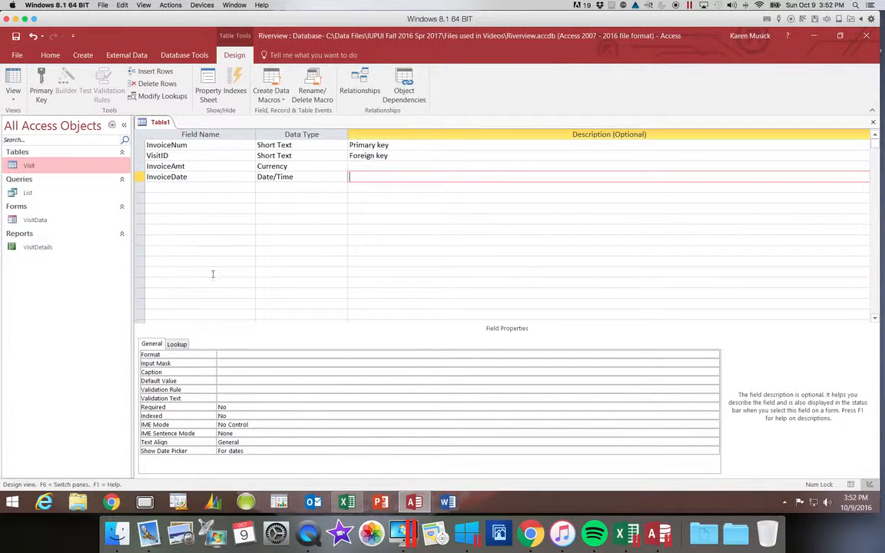
Set a custom mm/dd/yyyy format for the InvoiceDate field
left_click(250, 354)
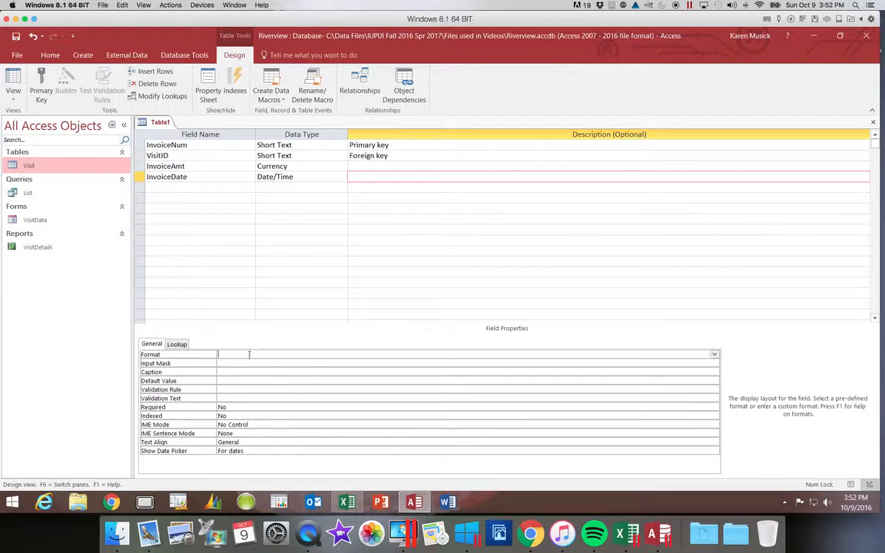
left_click(714, 354)
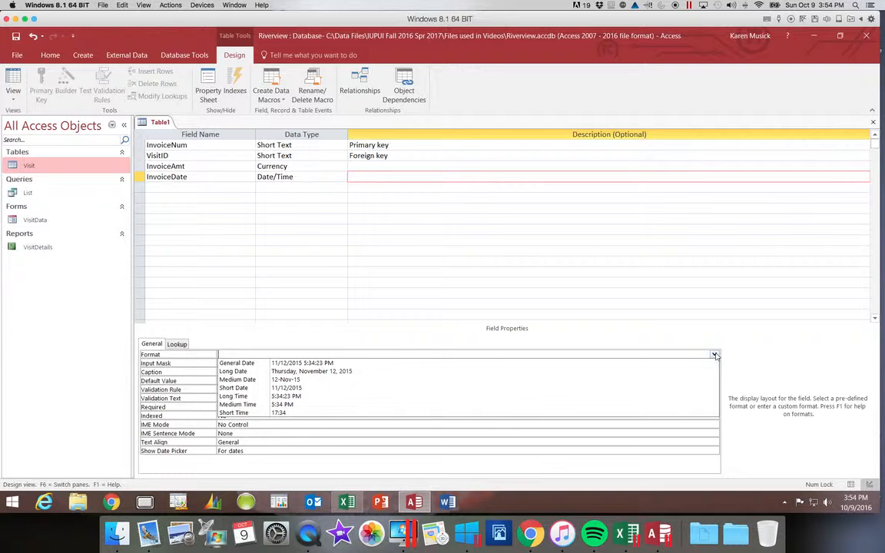
type("mm")
type("/")
type("m")
type("/")
type("dd")
type("/y")
type("yyy")
key("Return")
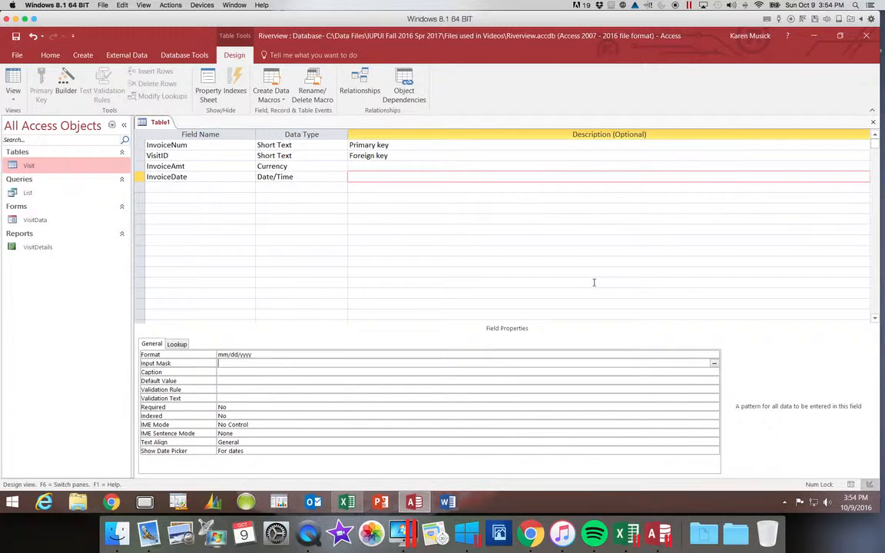
Set the InvoiceDate caption to "Invoice Date", leaving its input mask blank
key("Return")
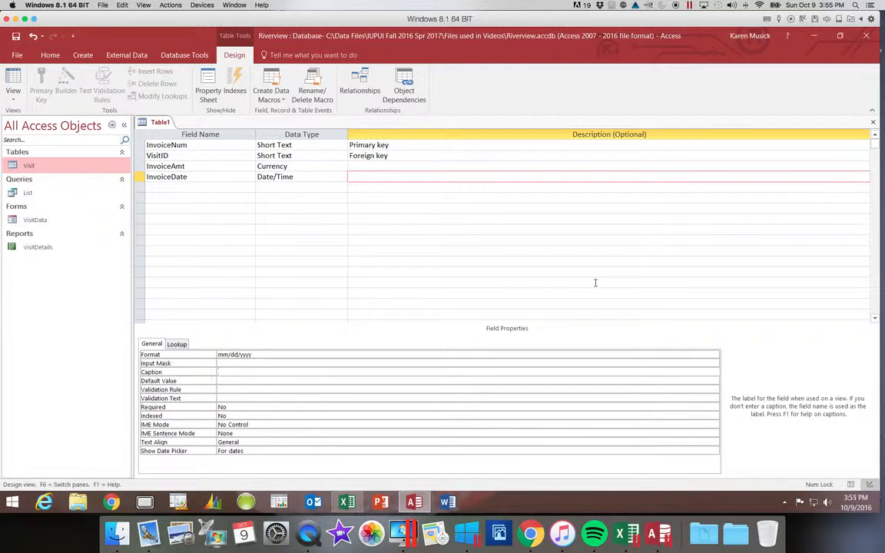
type("Invoice")
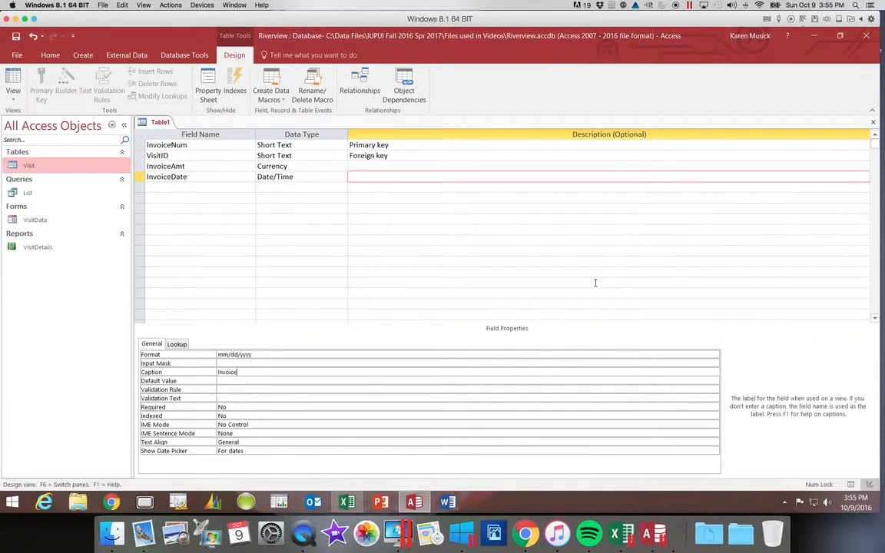
type(" Date")
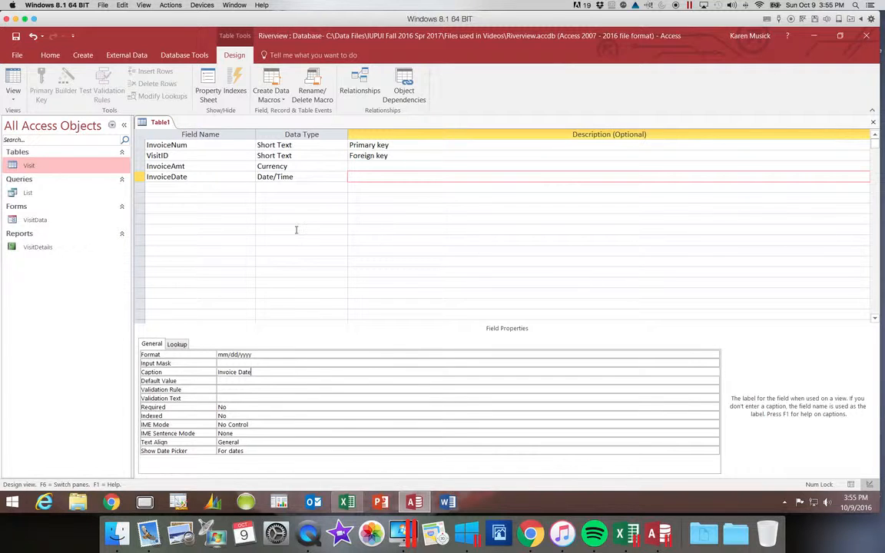
Add a fifth field named InvoicePaid with the Yes/No data type
left_click(212, 187)
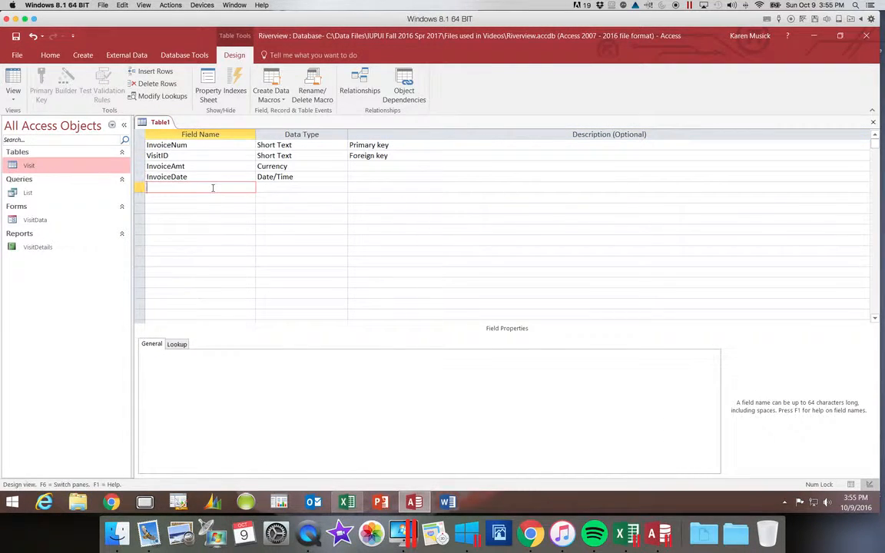
type("InvoicePadi")
key("BackSpace")
key("BackSpace")
type("id")
key("Tab")
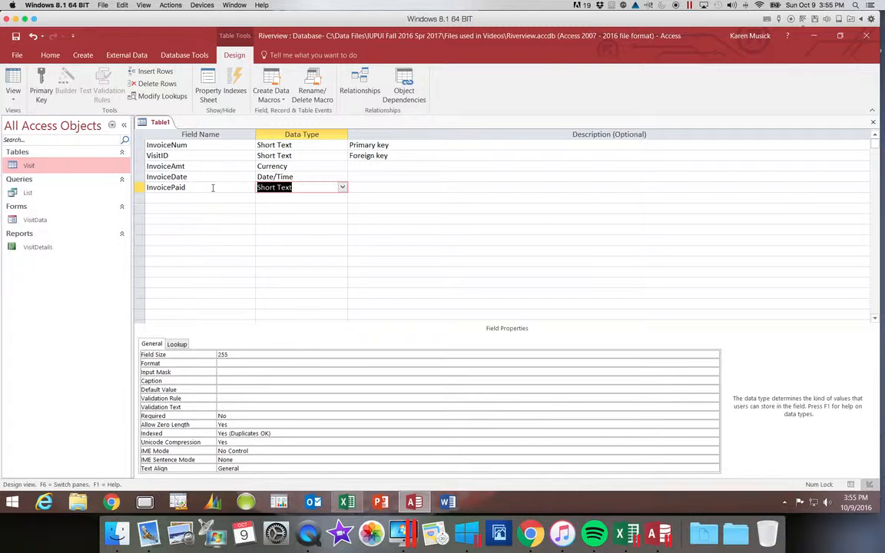
type("yes/No")
key("Tab")
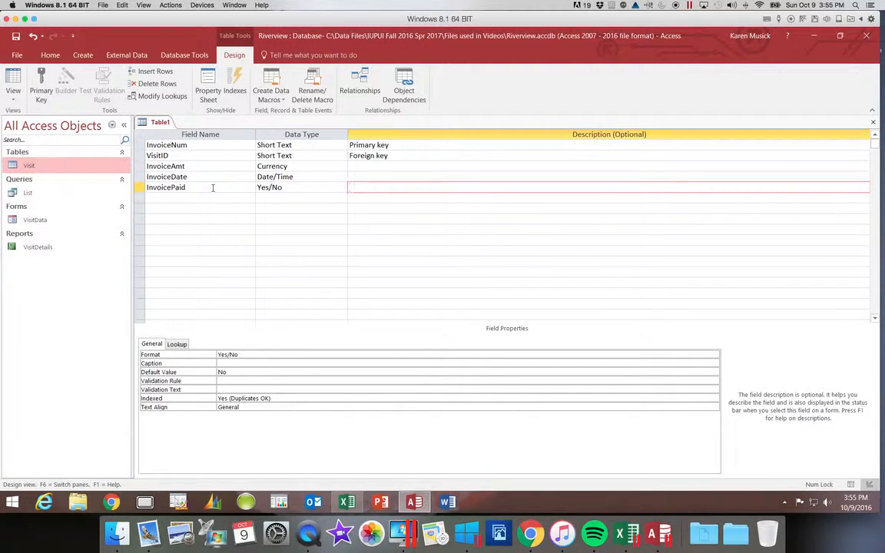
Set the InvoicePaid caption to "Invoice Paid"
left_click(230, 363)
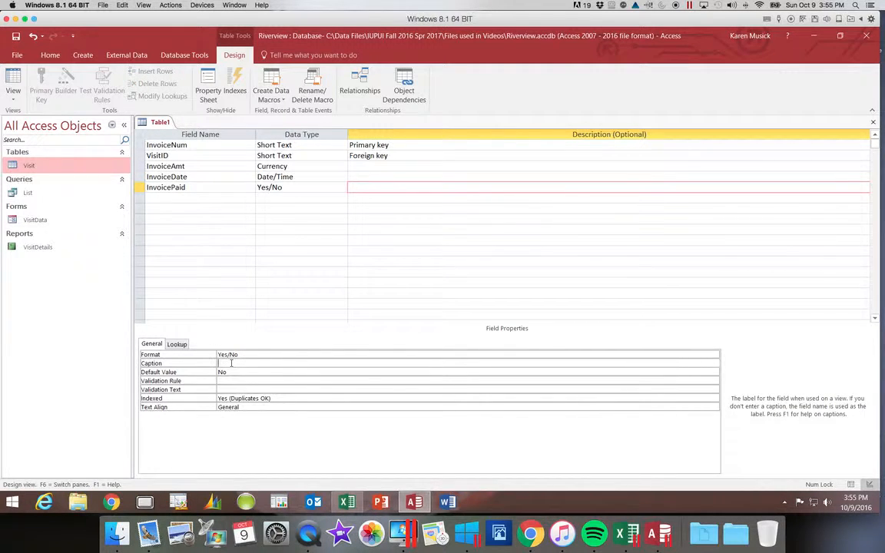
type("Invoice Paid")
left_click(163, 198)
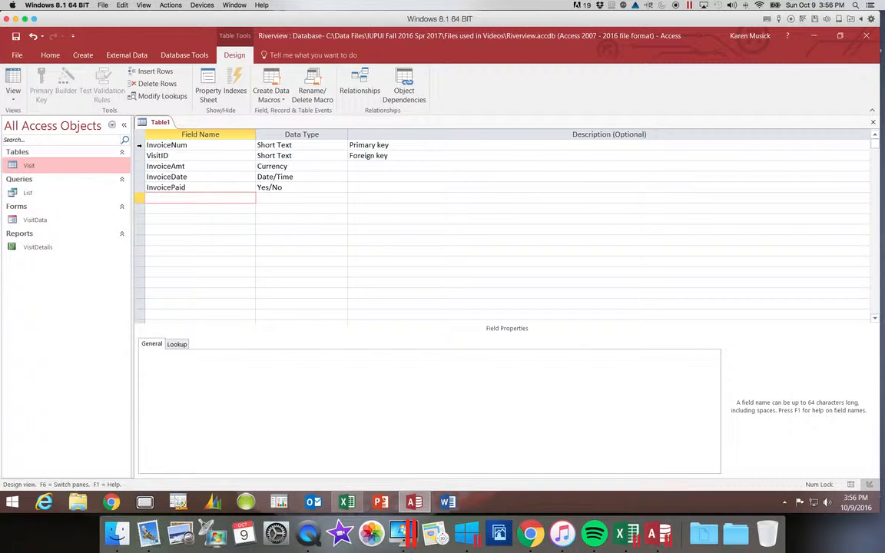
Make InvoiceNum the primary key and save the new table as Billing
left_click(139, 144)
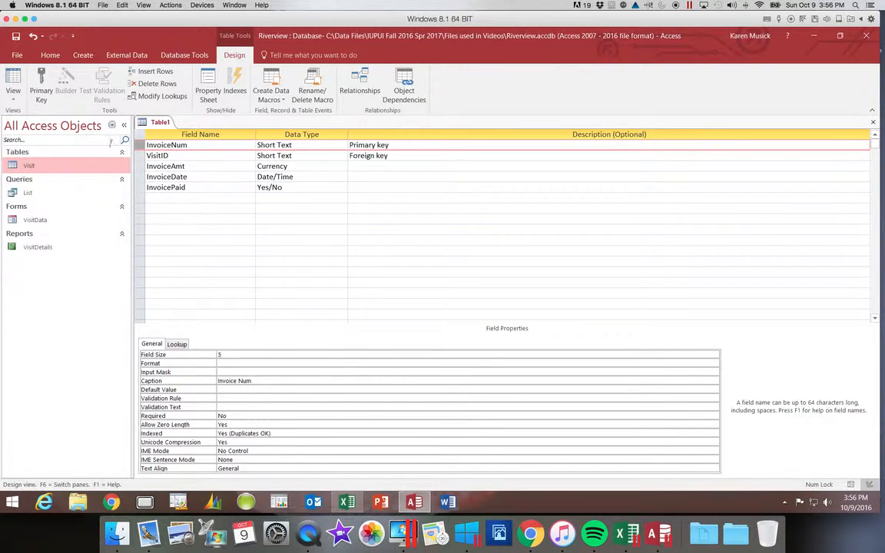
left_click(42, 94)
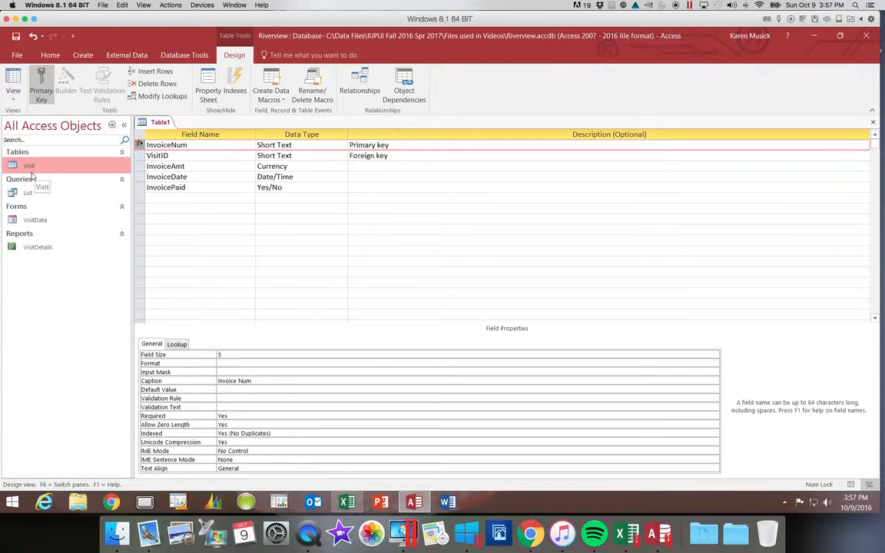
left_click(16, 37)
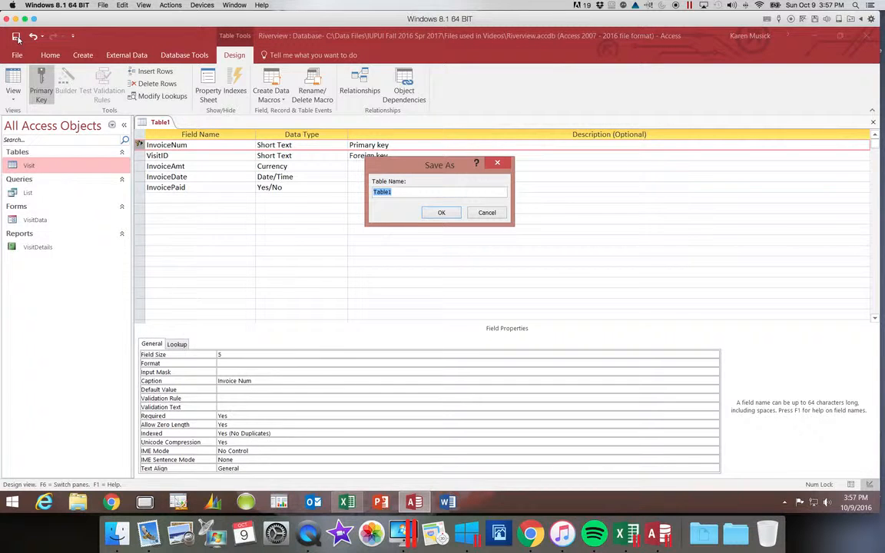
type("Billing")
key("Return")
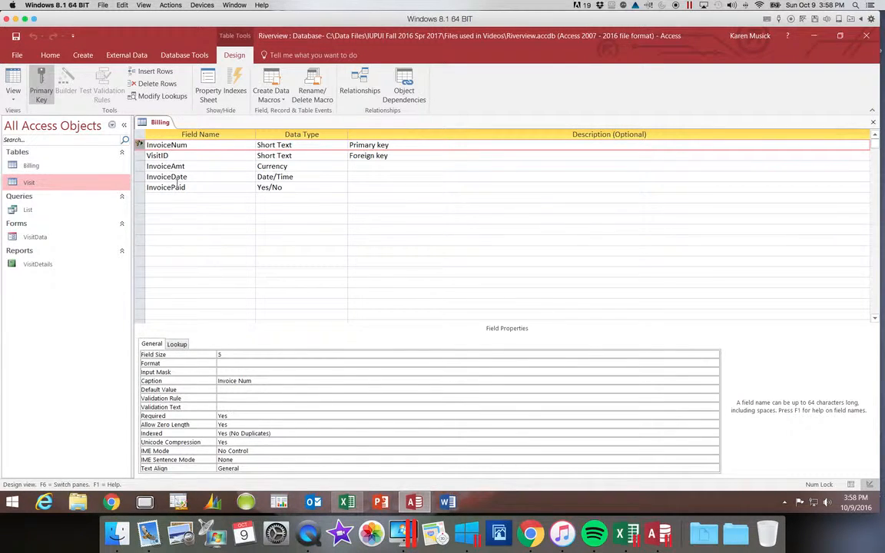
Move the InvoiceDate field above InvoiceAmt in the Billing table
left_click(138, 177)
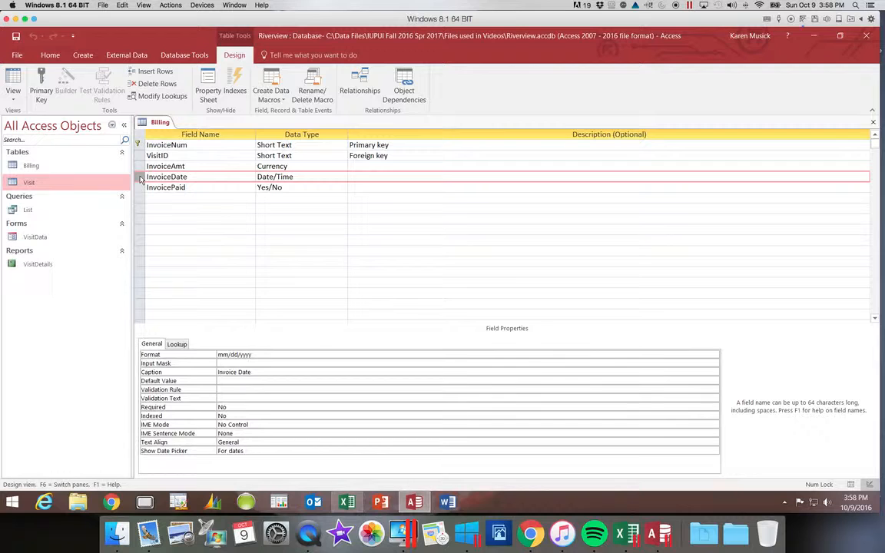
left_click(140, 177)
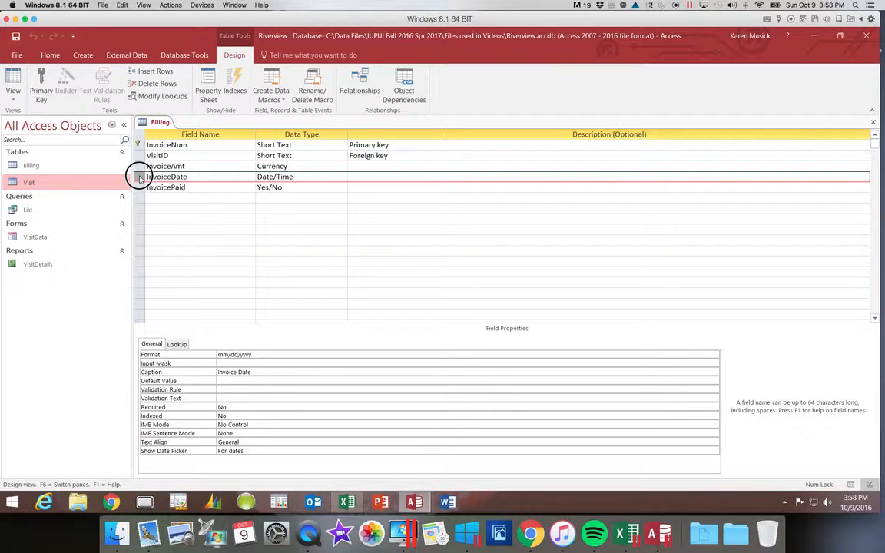
left_click_drag(140, 177, 139, 172)
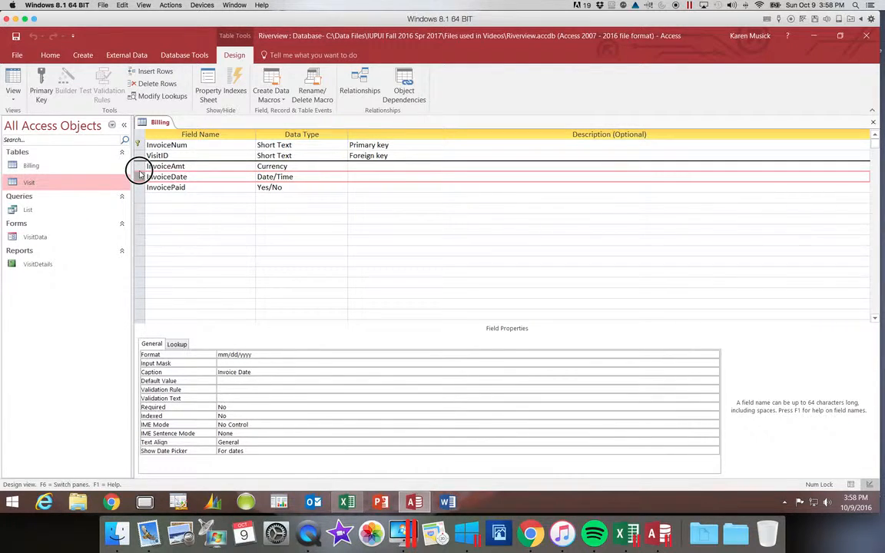
left_click_drag(140, 175, 139, 171)
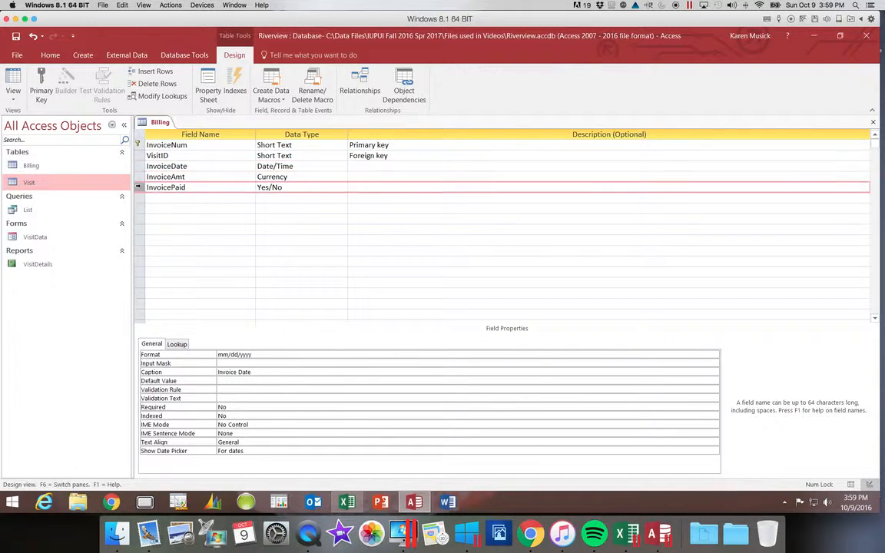
Insert a row above InvoicePaid and add a field named InvoiceItem with the Short Text data type and no description
left_click(138, 187)
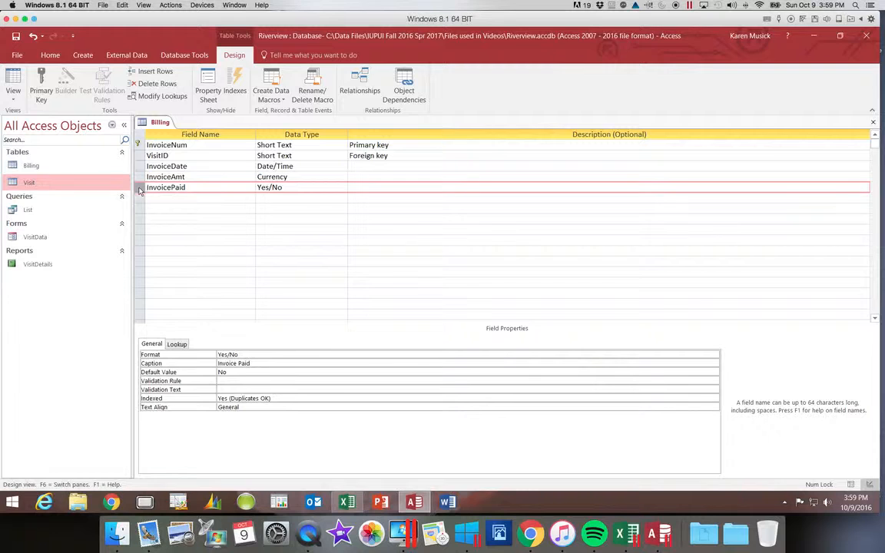
left_click(168, 186)
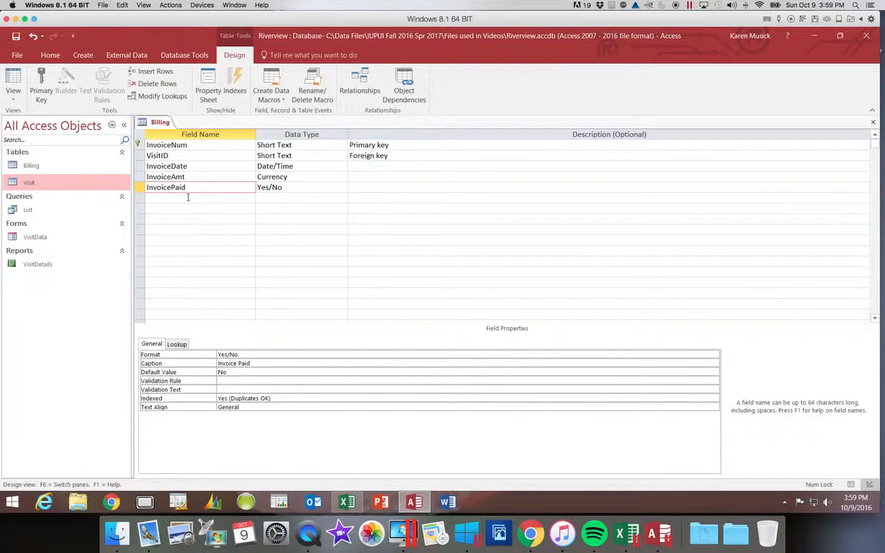
left_click(141, 189)
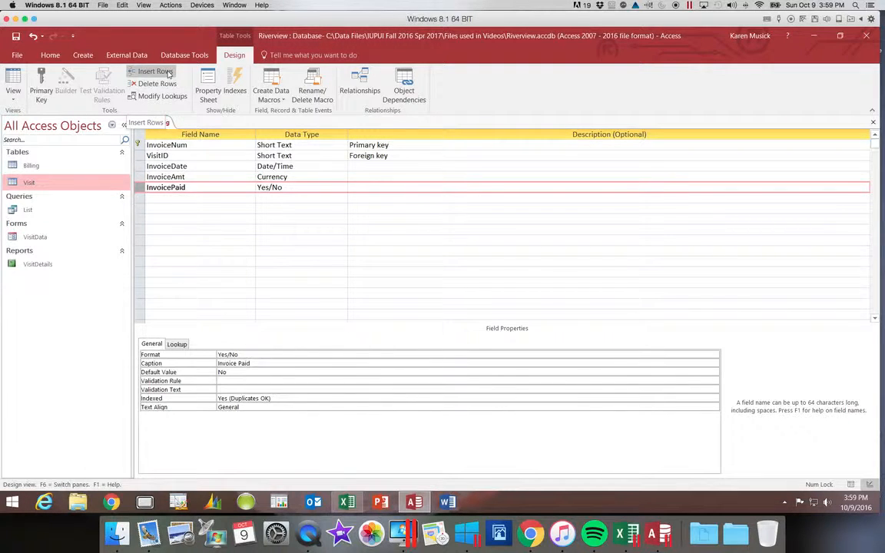
left_click(169, 73)
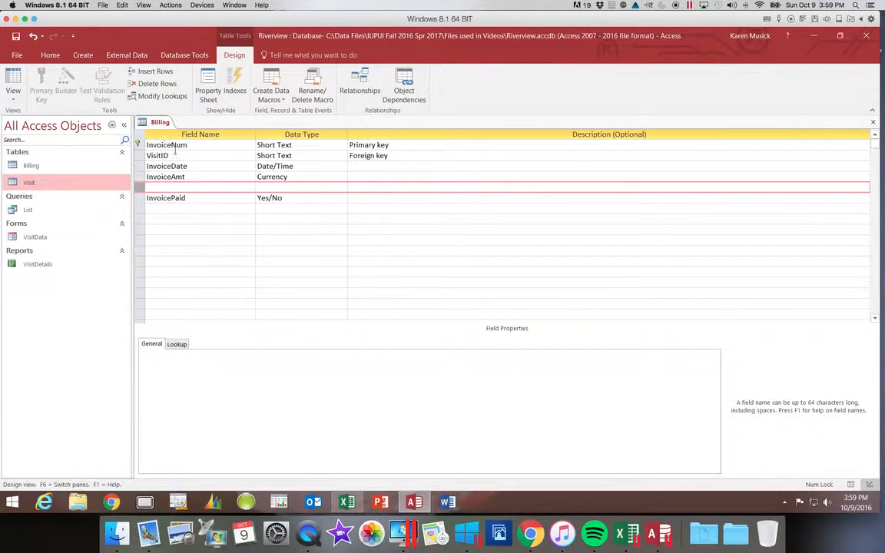
left_click(166, 187)
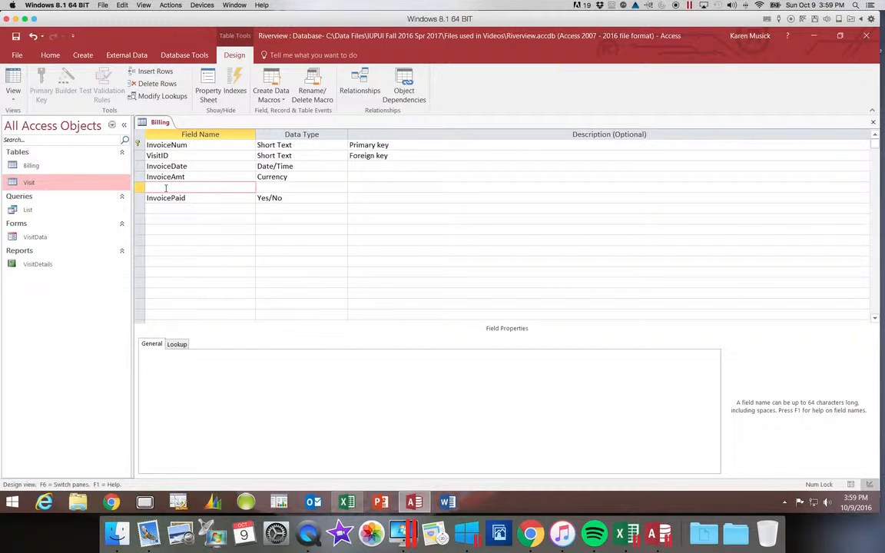
type("InvoiceItem")
key("Tab")
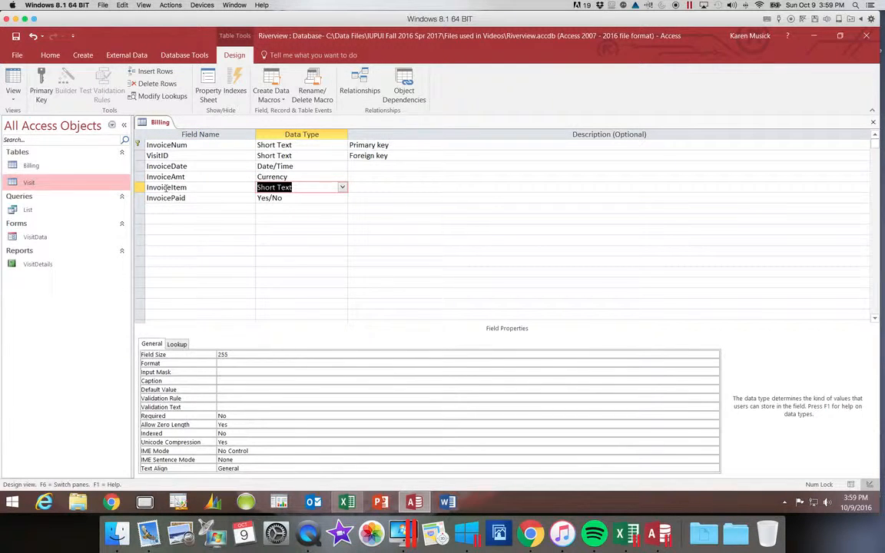
key("Tab")
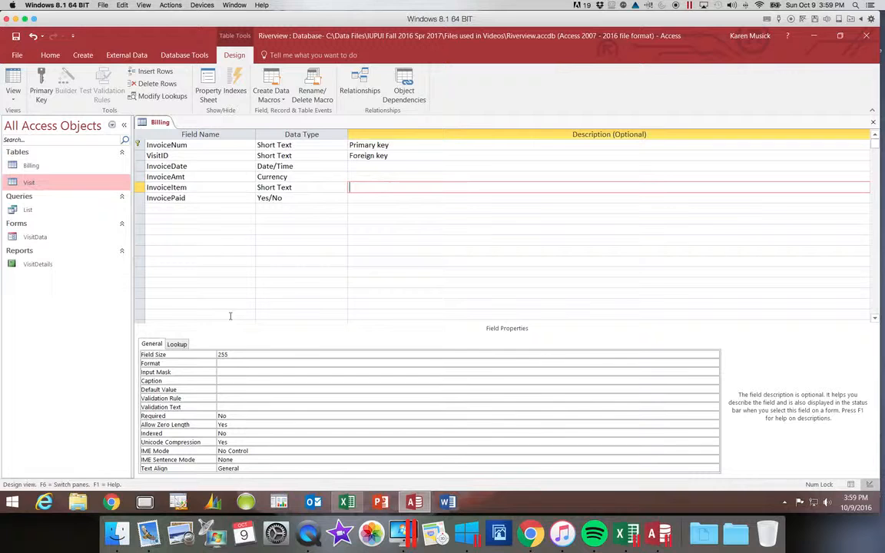
Set the InvoiceItem field size to 40 and its caption to "Invoice Item"
left_click(232, 355)
left_click_drag(233, 355, 208, 356)
type("40")
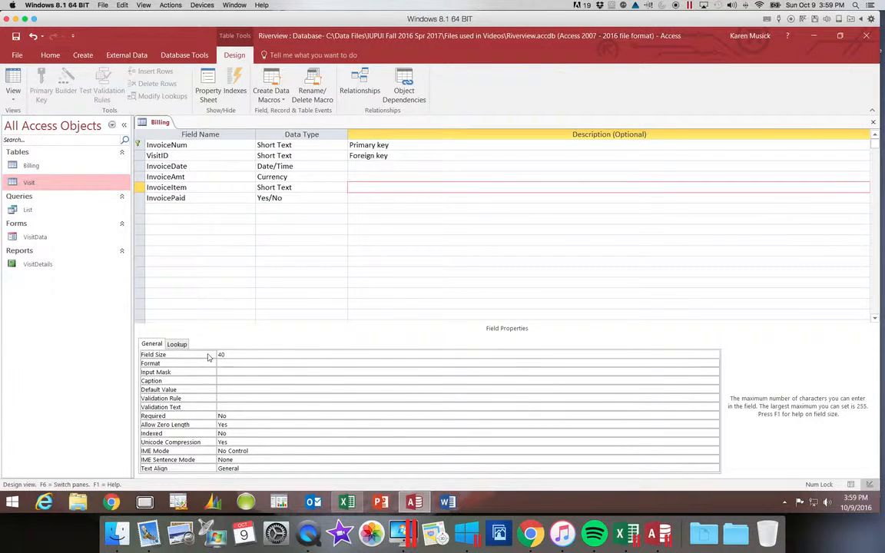
key("Tab")
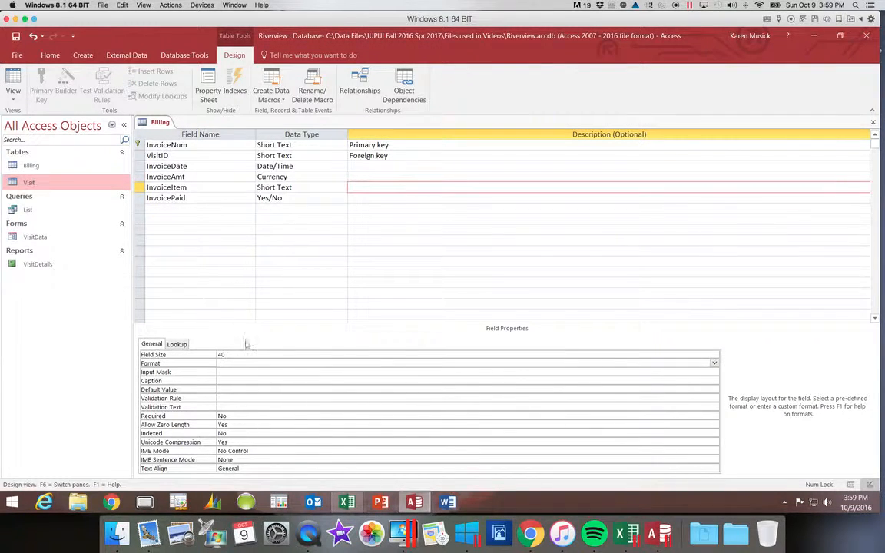
left_click(225, 381)
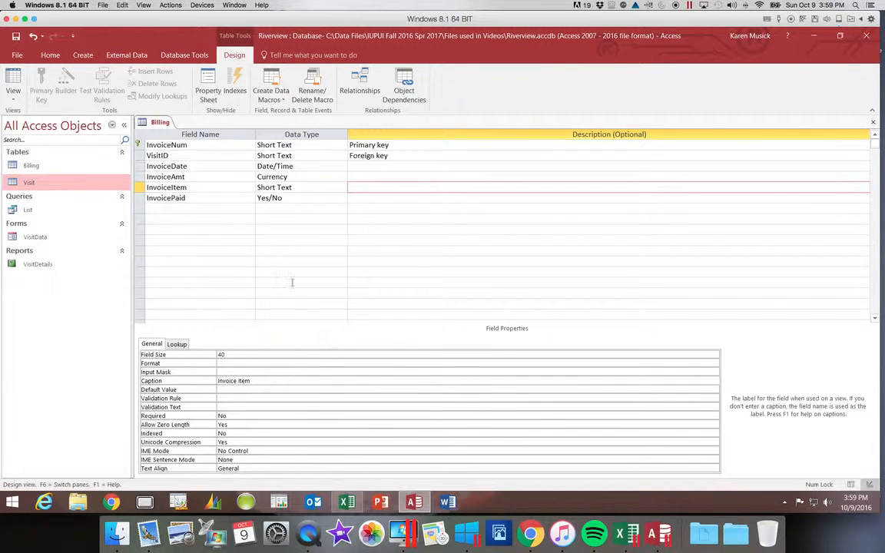
left_click(206, 221)
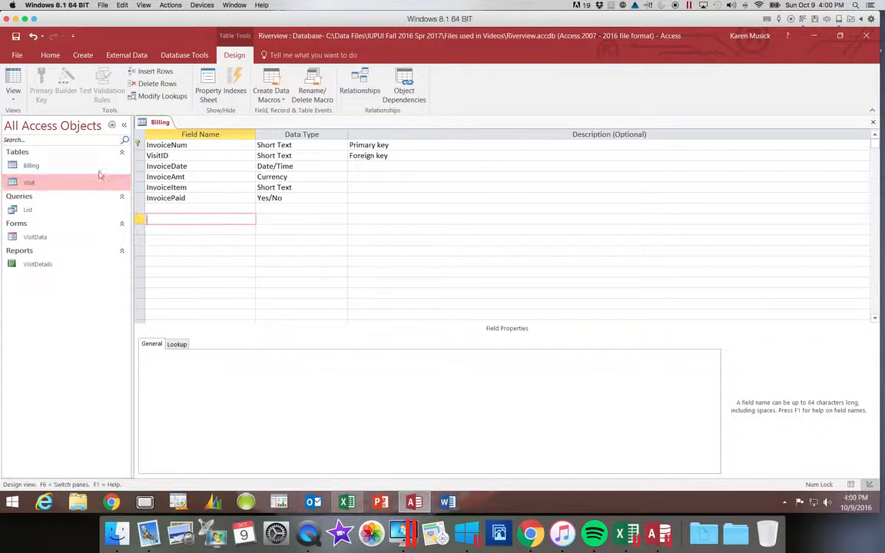
Save the Billing table's design changes and close the table
left_click(15, 39)
key("ctrl+w")
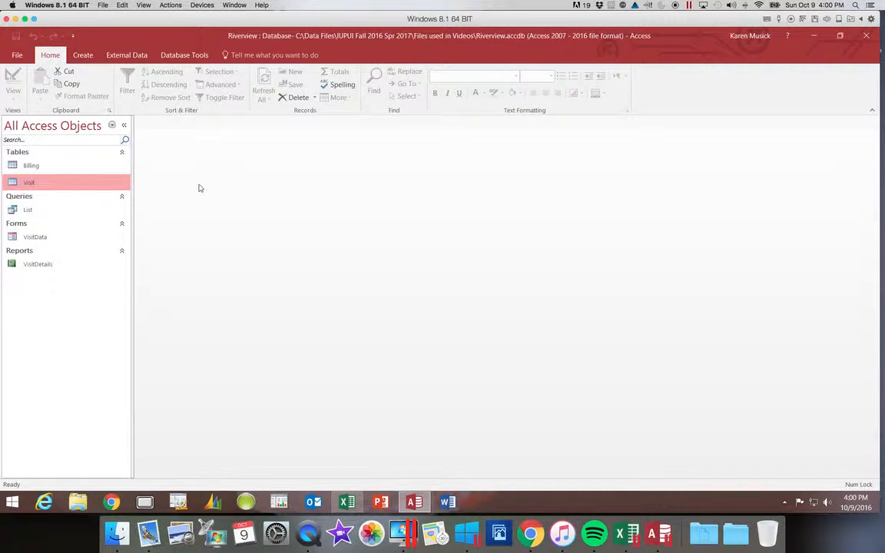
Open the Billing table in Datasheet view to check its column headings and close it again
double_click(53, 166)
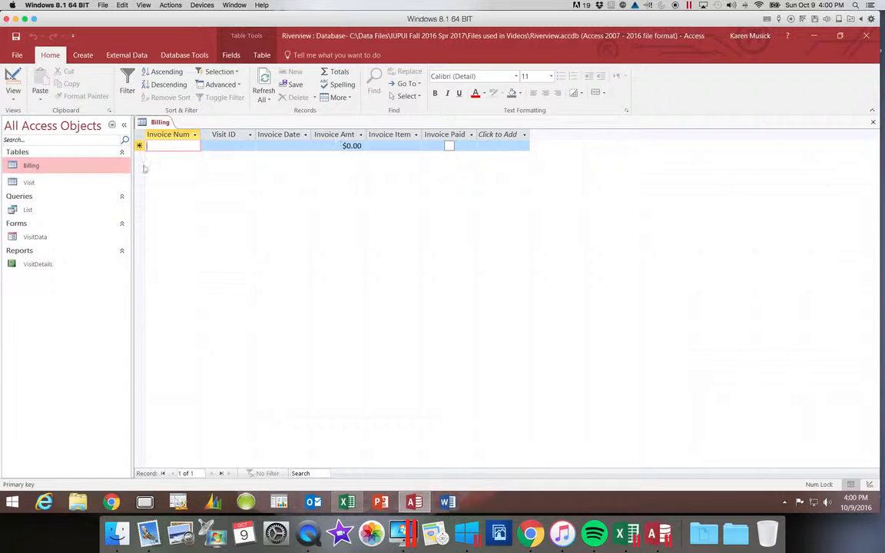
left_click(873, 123)
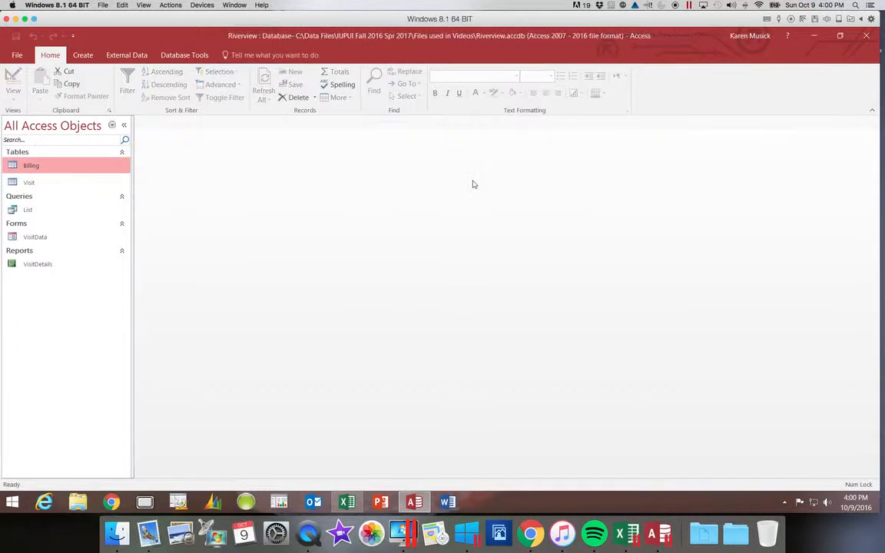
Open the Visit table's datasheet, switch it to Design view to examine its field structure, and close the table
left_click(34, 182)
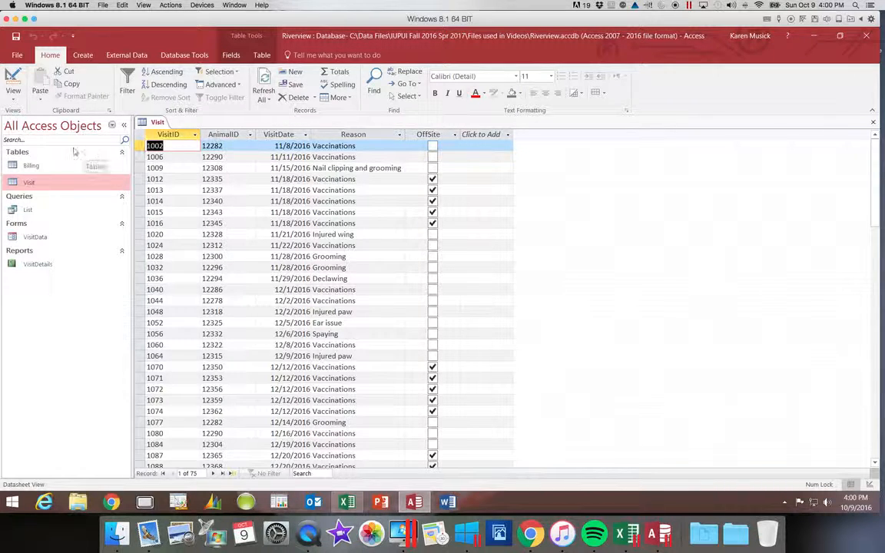
left_click(14, 99)
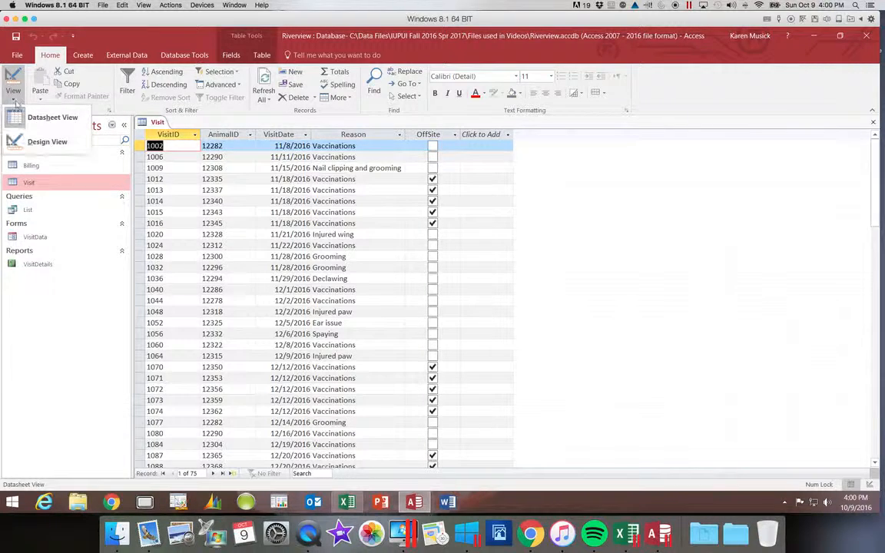
left_click(17, 141)
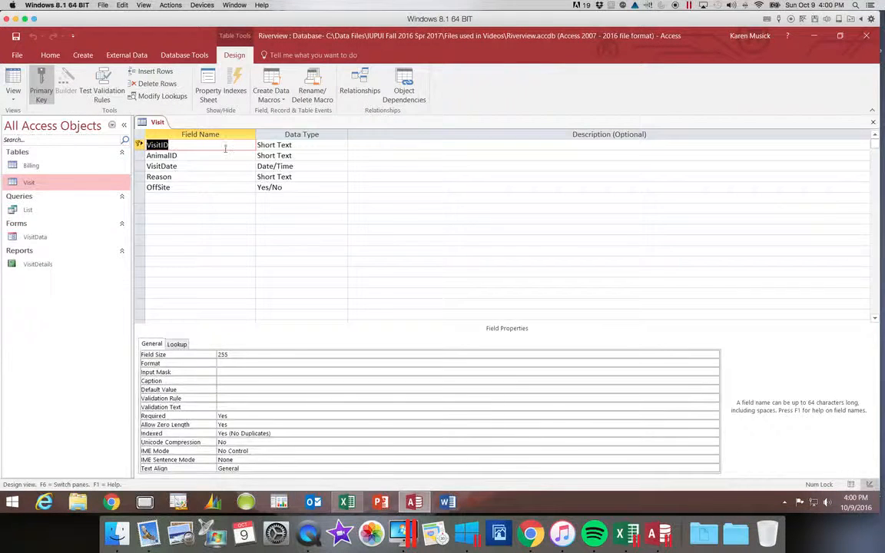
left_click(873, 122)
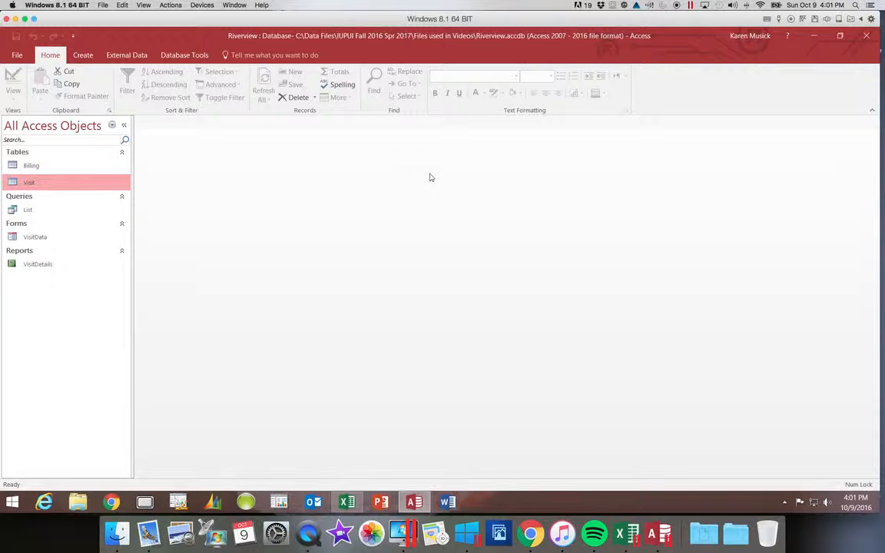
Open the Visit table directly in Design view without going through its datasheet
right_click(77, 184)
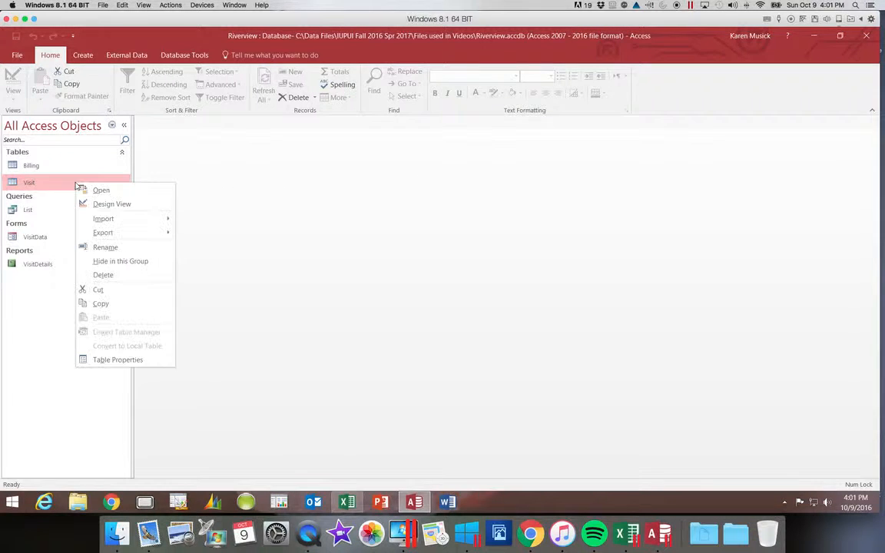
left_click(127, 205)
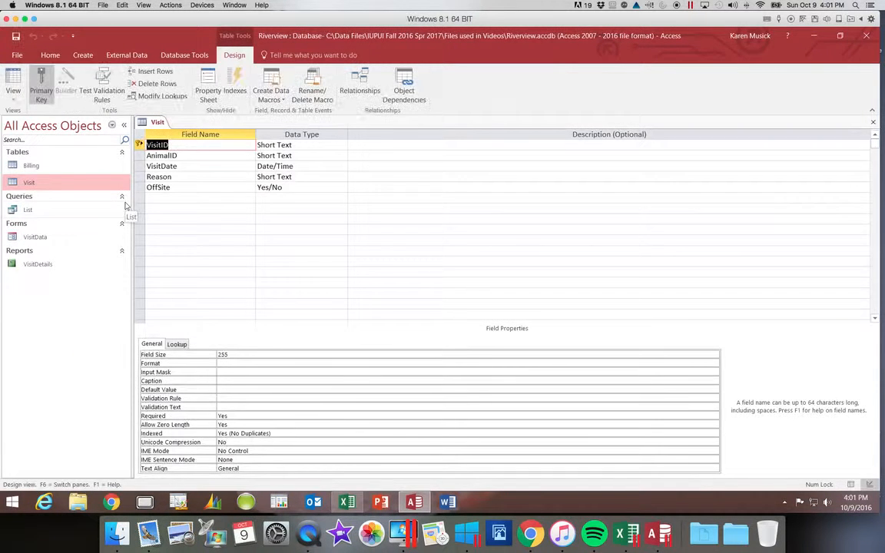